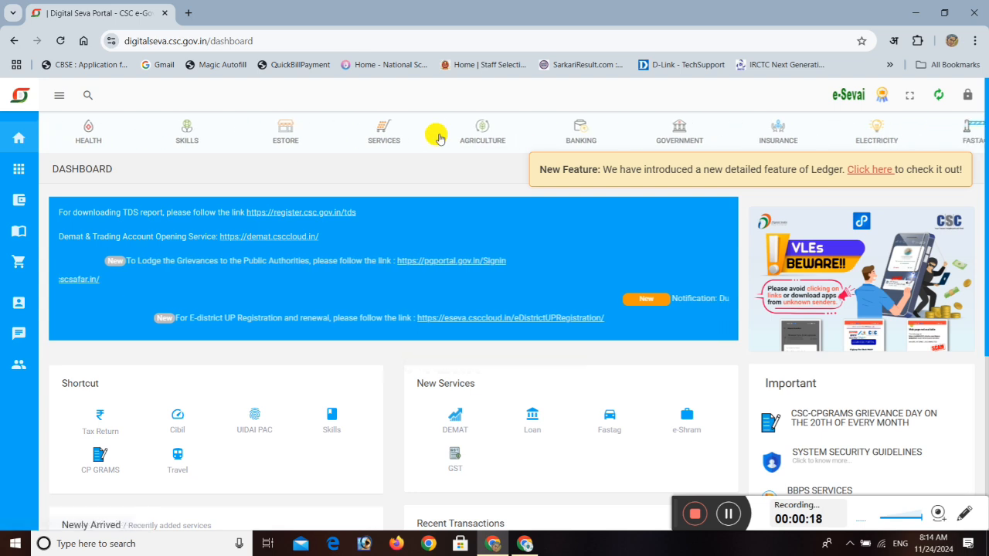
# Open the Motor Third Party category under the portal's insurance services.
pyautogui.click(86, 95)
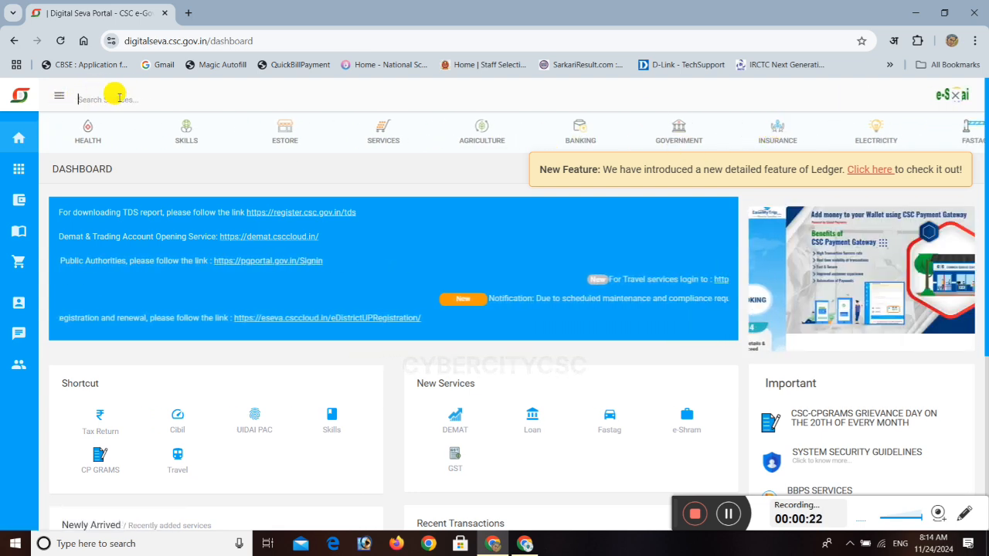
pyautogui.click(777, 132)
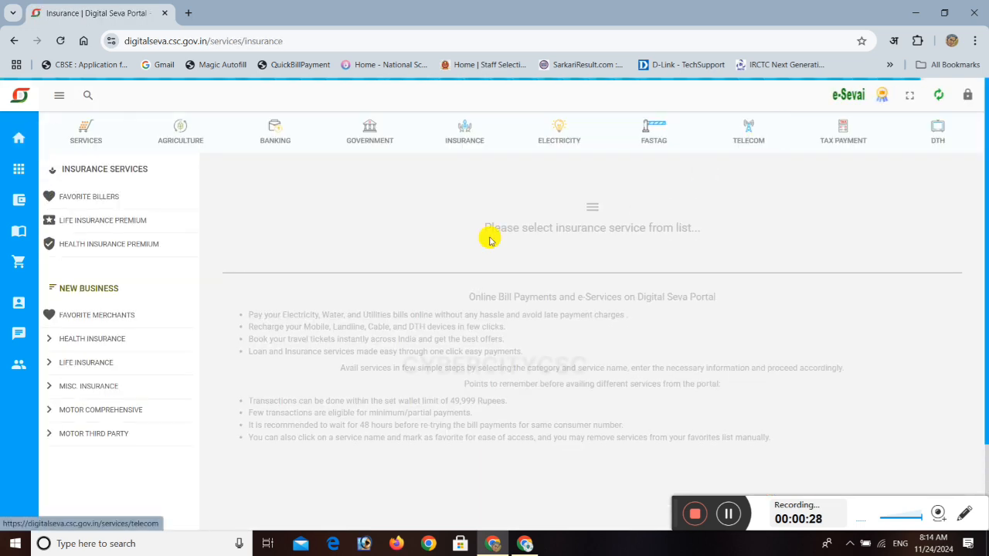
pyautogui.scroll(-3, 91, 342)
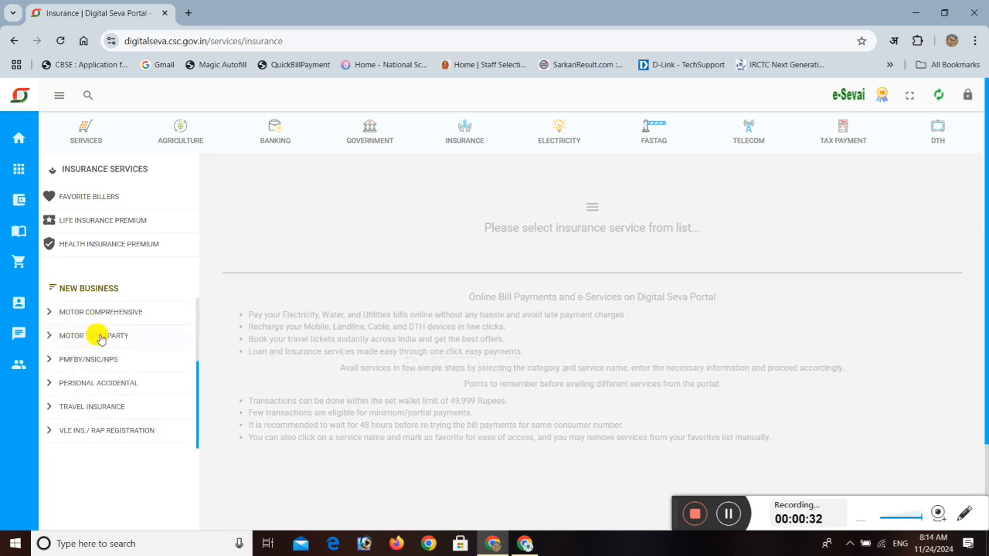
pyautogui.click(100, 337)
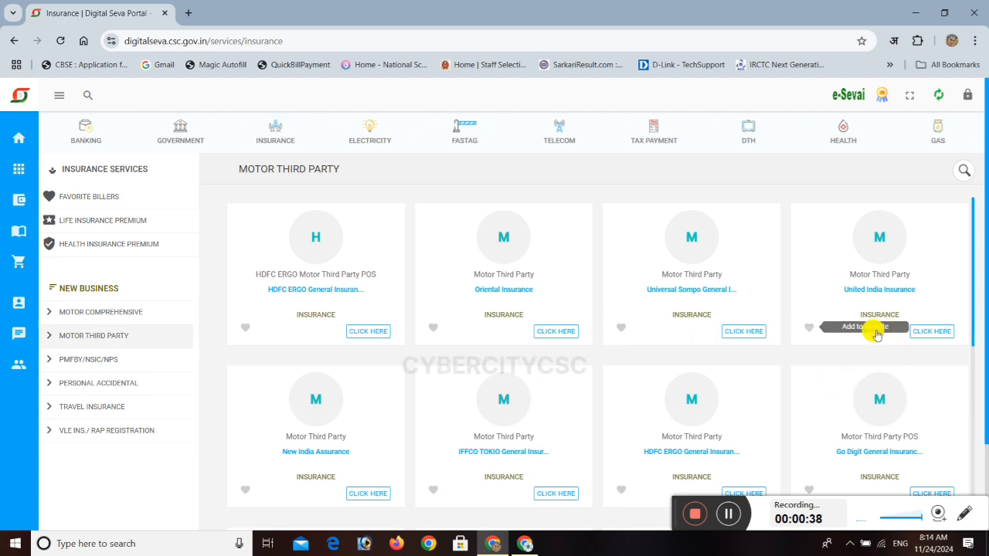
# Open the SBI General Insurance offering listed as Motor Third Party POS.
pyautogui.scroll(-2, 881, 333)
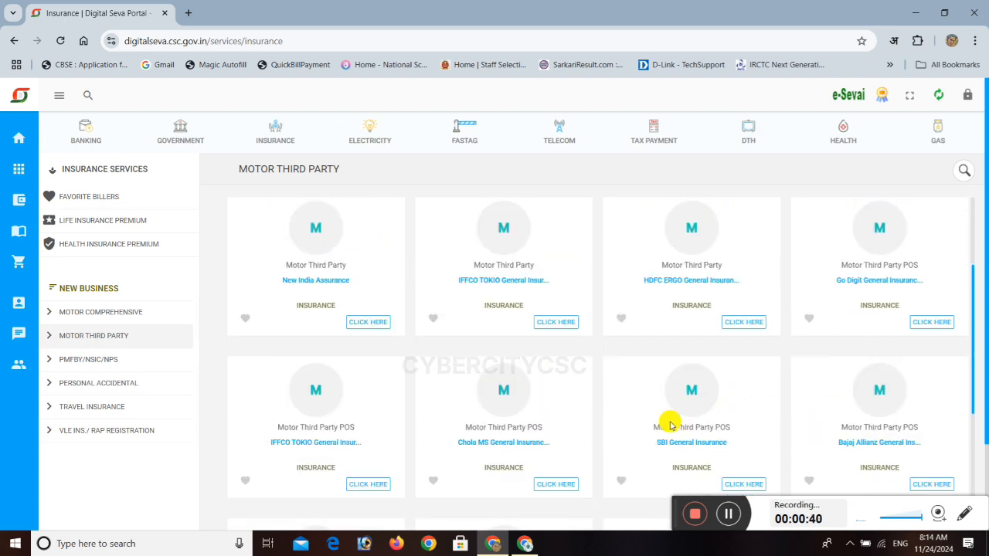
pyautogui.moveTo(662, 442); pyautogui.dragTo(735, 442)
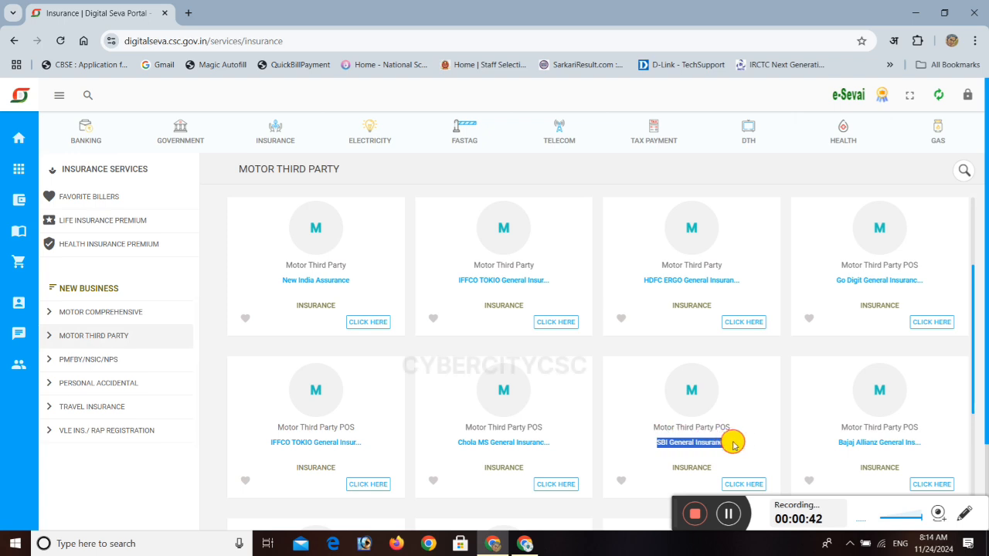
pyautogui.scroll(-2, 734, 463)
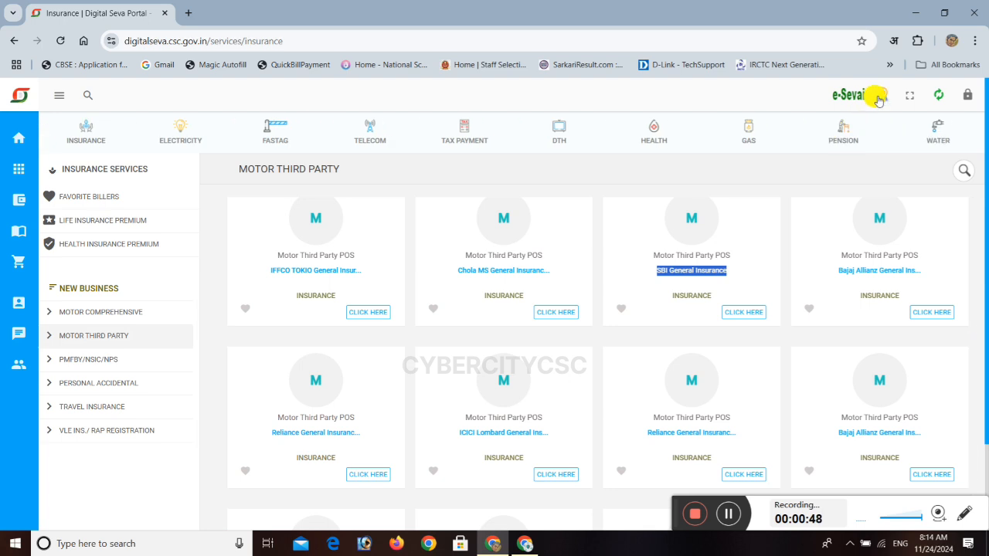
pyautogui.click(743, 312)
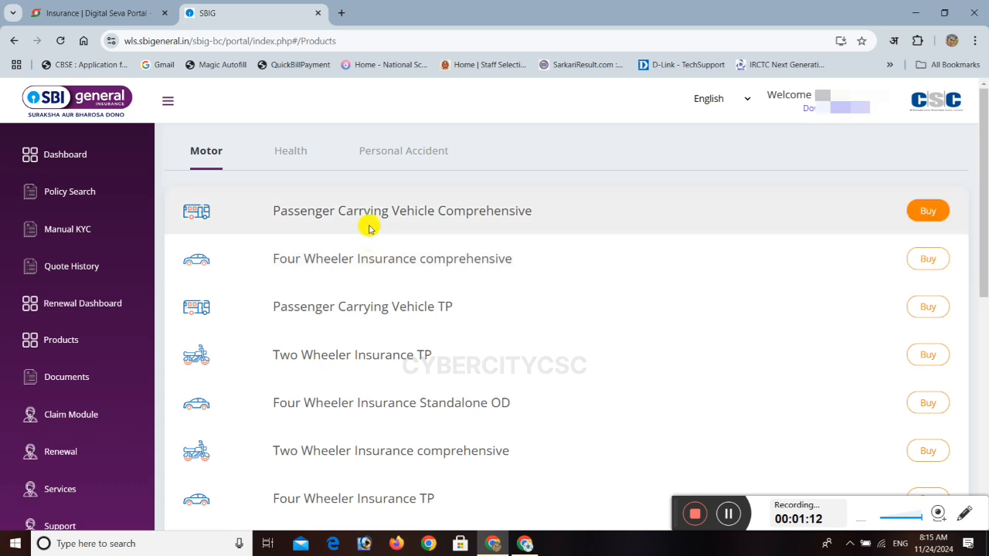
# Look through the Health and Personal Accident products, and start buying Four Wheeler Insurance TP from the Motor products.
pyautogui.click(290, 154)
pyautogui.click(379, 151)
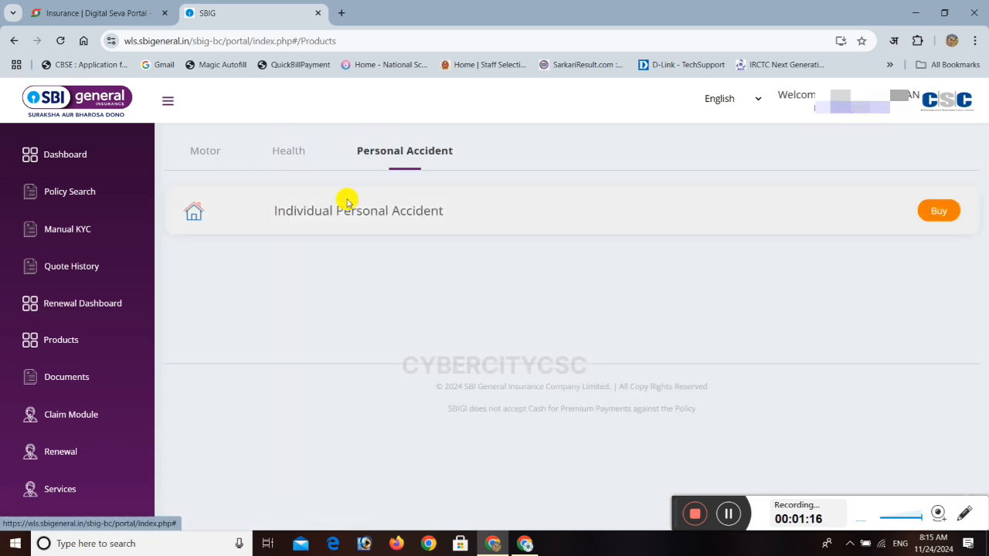
pyautogui.click(211, 151)
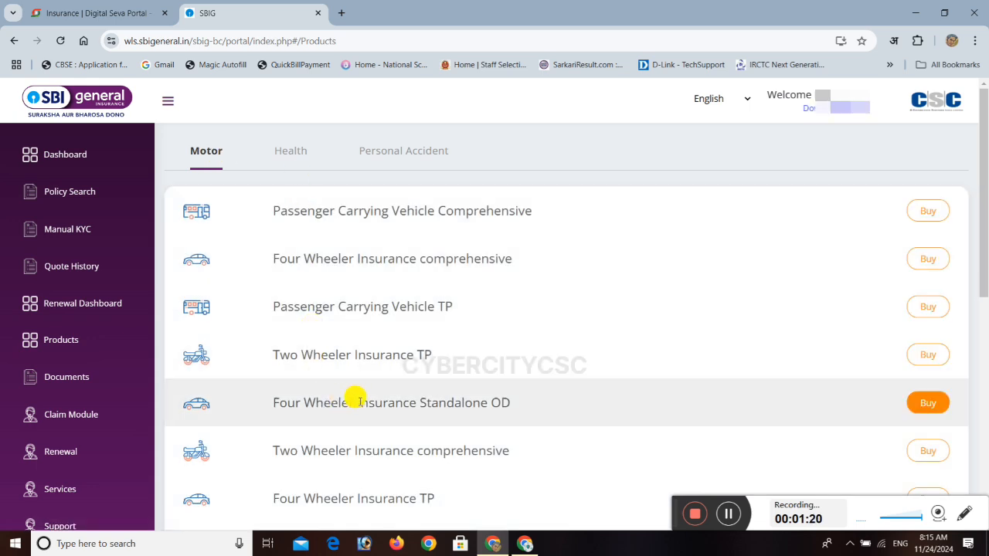
pyautogui.scroll(-2, 354, 398)
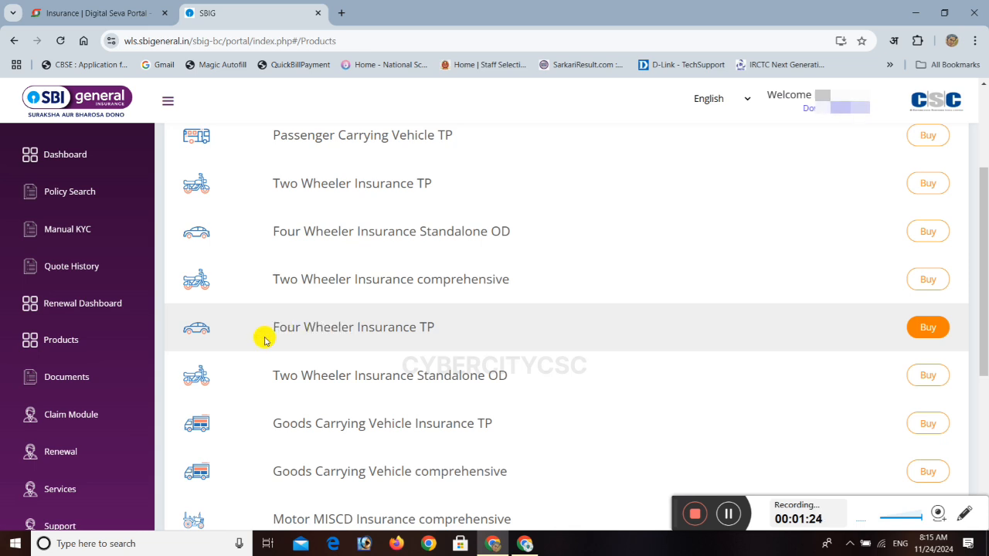
pyautogui.moveTo(270, 330); pyautogui.dragTo(435, 328)
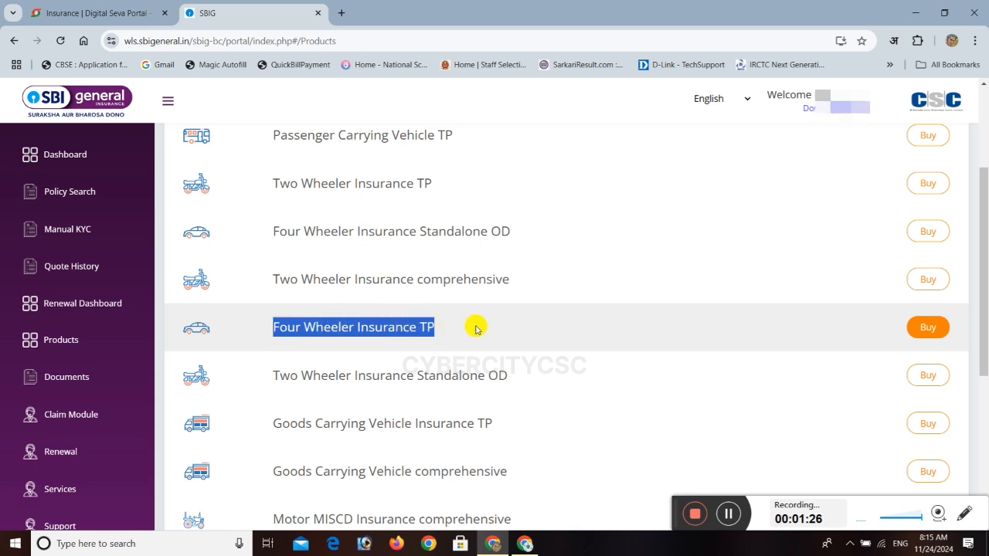
pyautogui.click(927, 327)
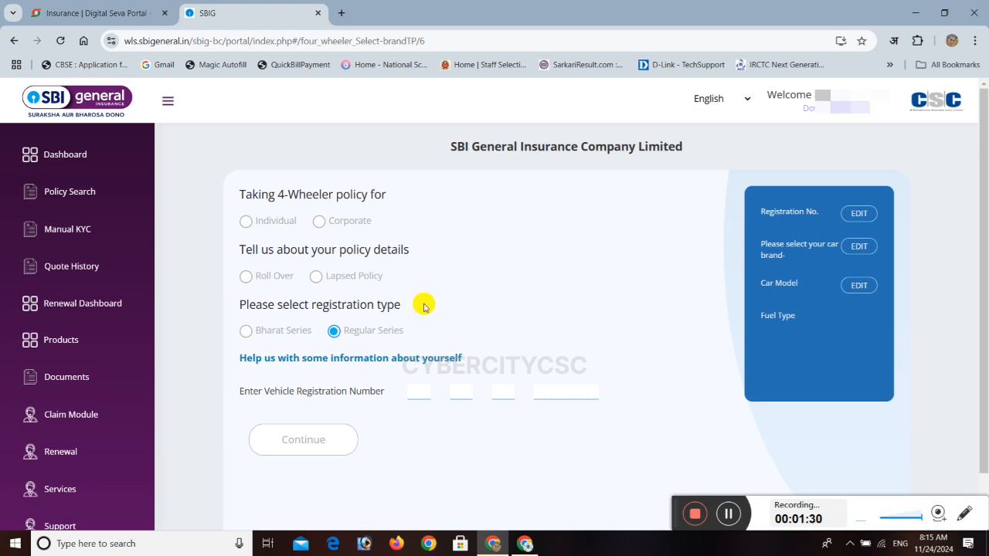
# Complete the policy form as Individual and Lapsed Policy with the vehicle's registration number, fetch the vehicle details and continue.
pyautogui.click(245, 222)
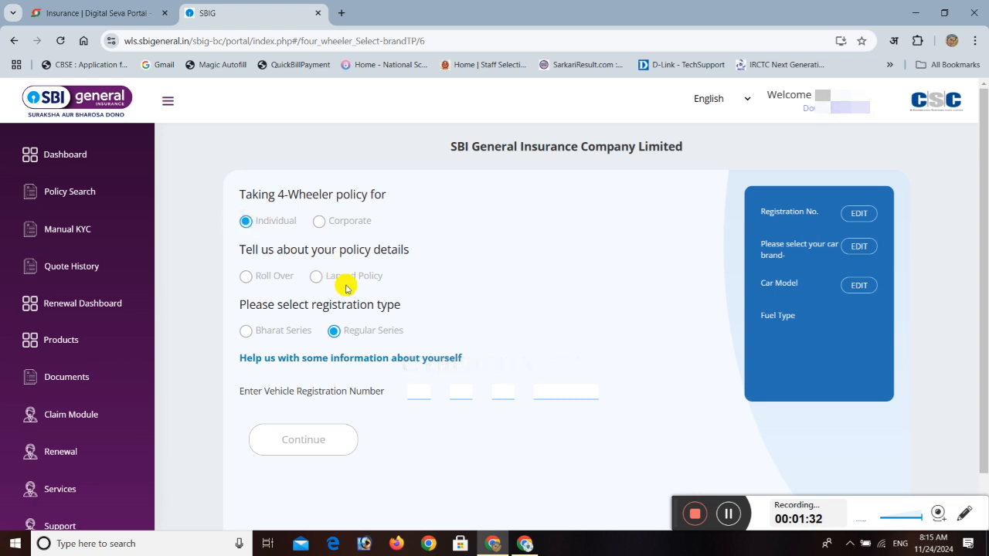
pyautogui.click(316, 278)
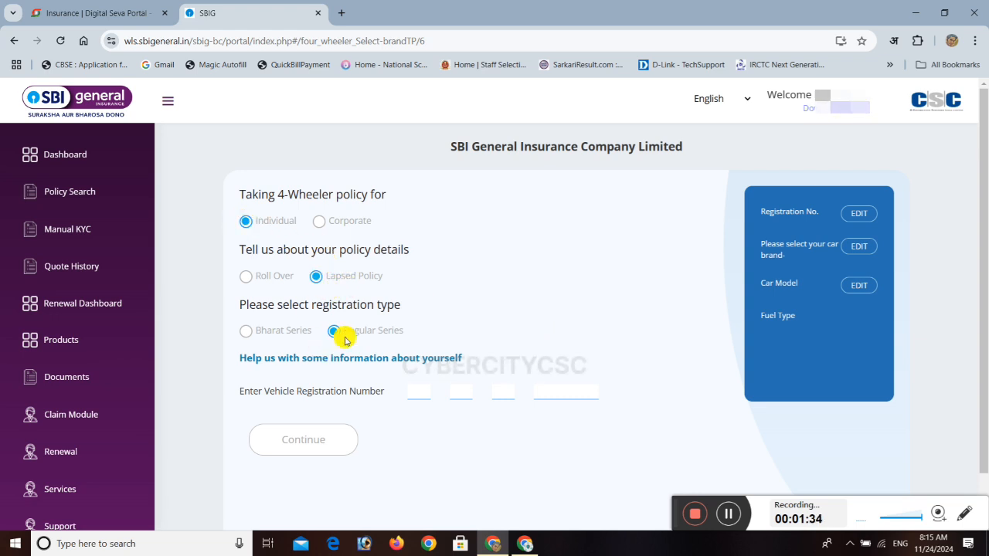
pyautogui.click(413, 391)
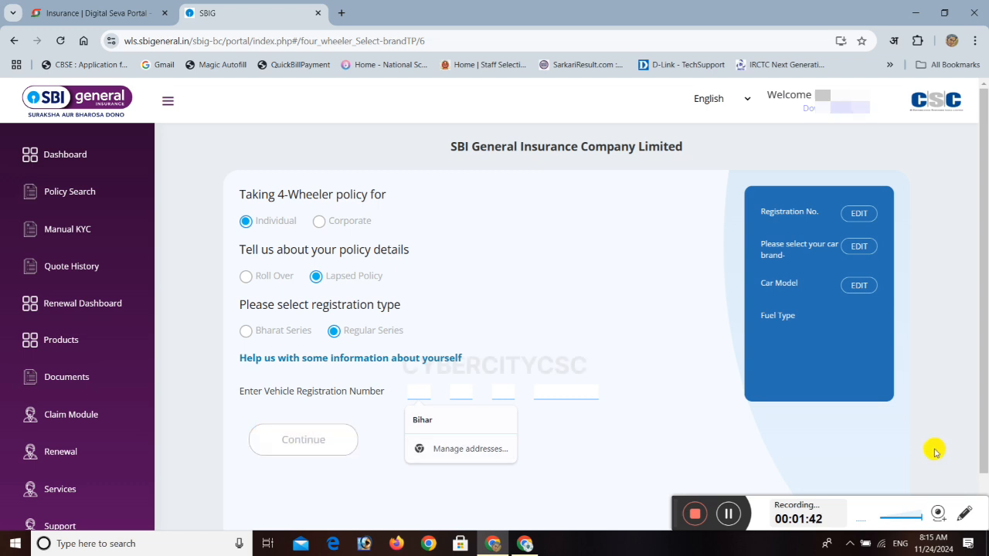
pyautogui.click(728, 515)
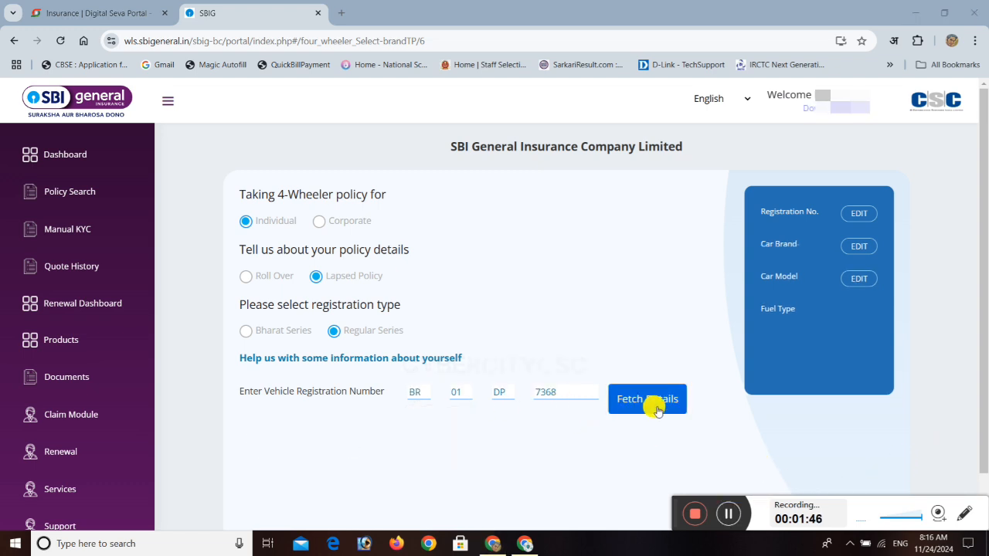
pyautogui.click(653, 404)
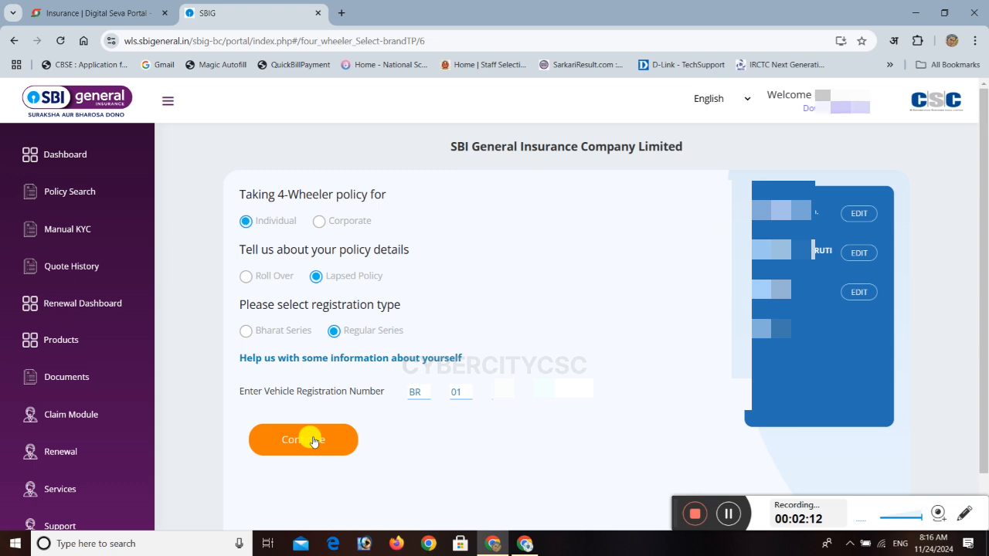
pyautogui.click(313, 441)
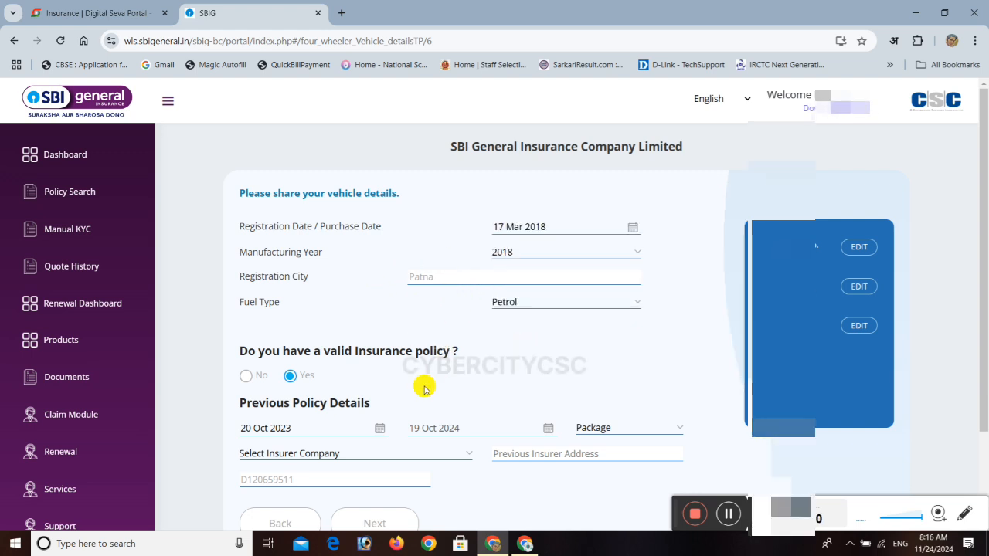
# Answer No to having a valid insurance policy and proceed to the third party liability coverage page.
pyautogui.scroll(-3, 454, 374)
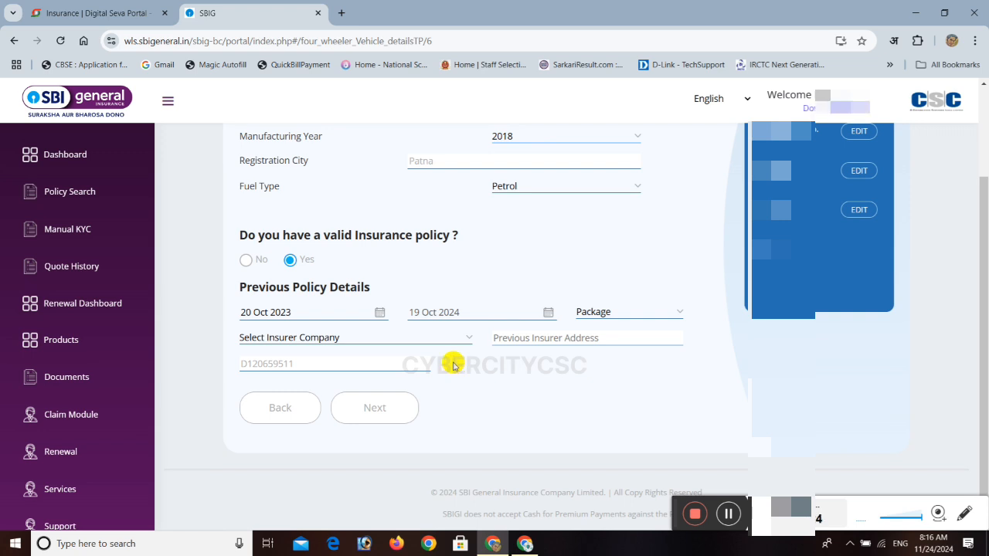
pyautogui.click(245, 261)
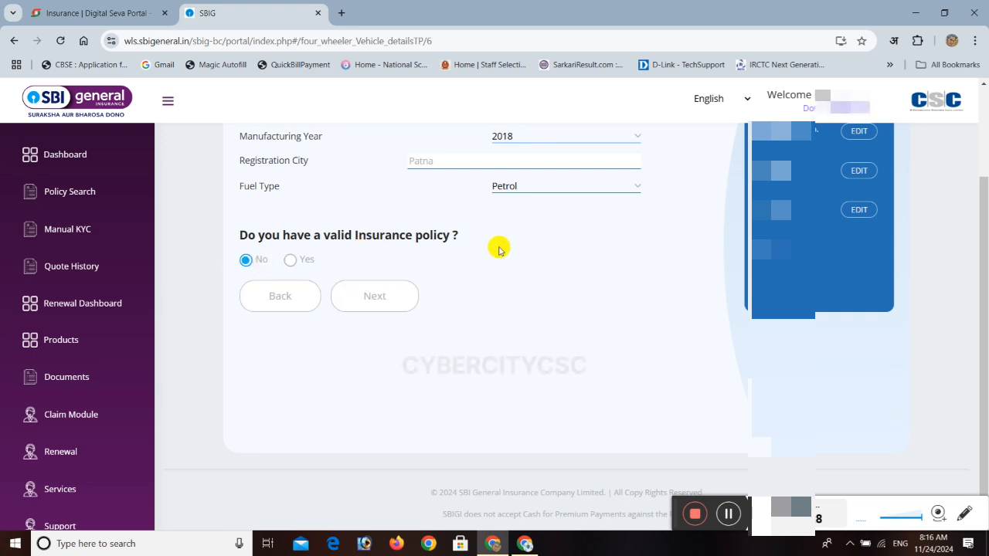
pyautogui.scroll(2, 518, 234)
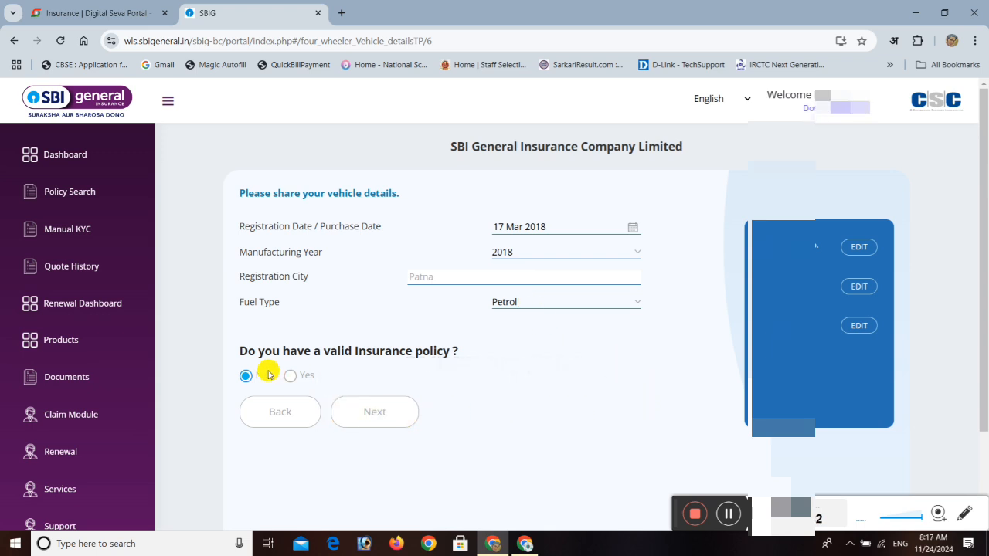
pyautogui.moveTo(237, 348); pyautogui.dragTo(488, 358)
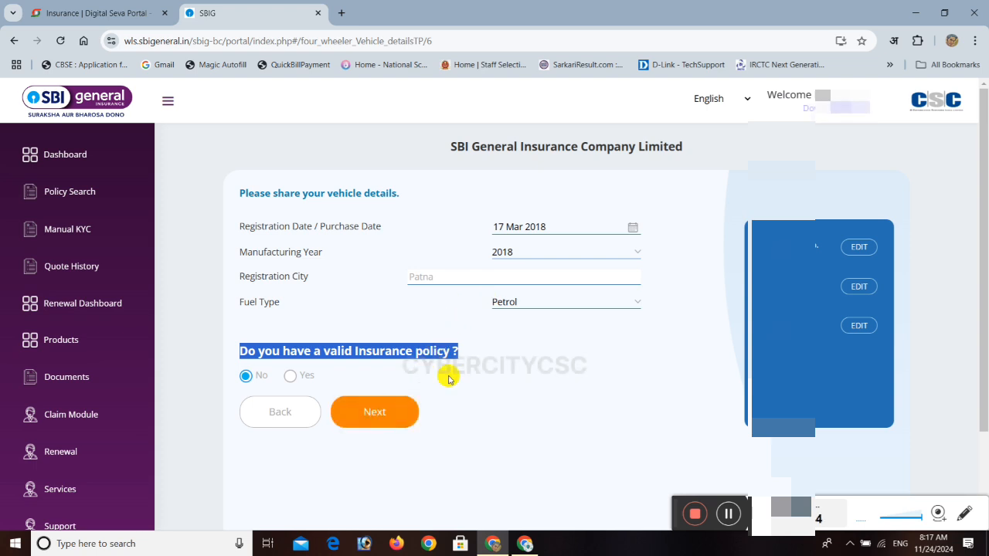
pyautogui.click(446, 377)
pyautogui.click(387, 415)
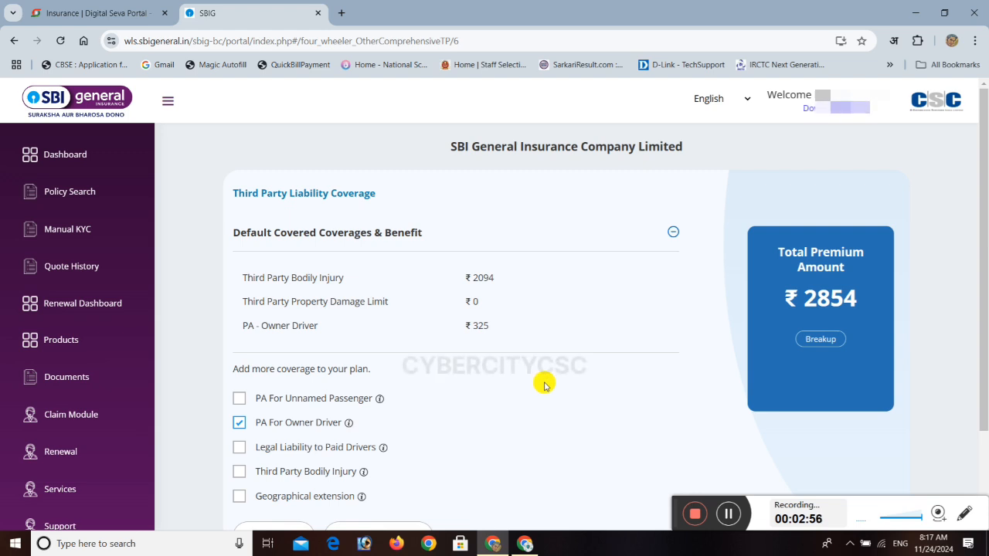
# Remove the PA For Owner Driver cover, accept the IRDAI notice and recalculate the premium.
pyautogui.scroll(-2, 544, 385)
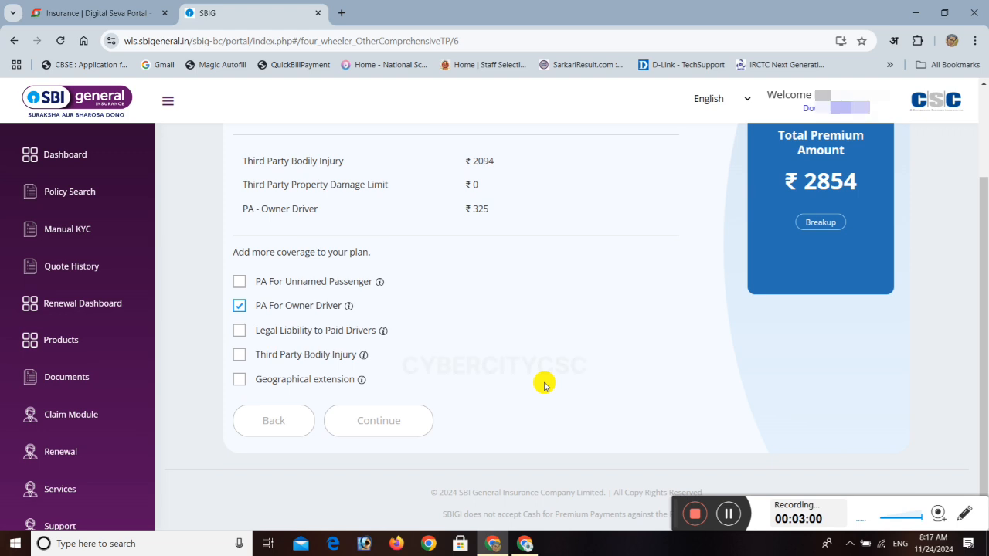
pyautogui.scroll(2, 530, 342)
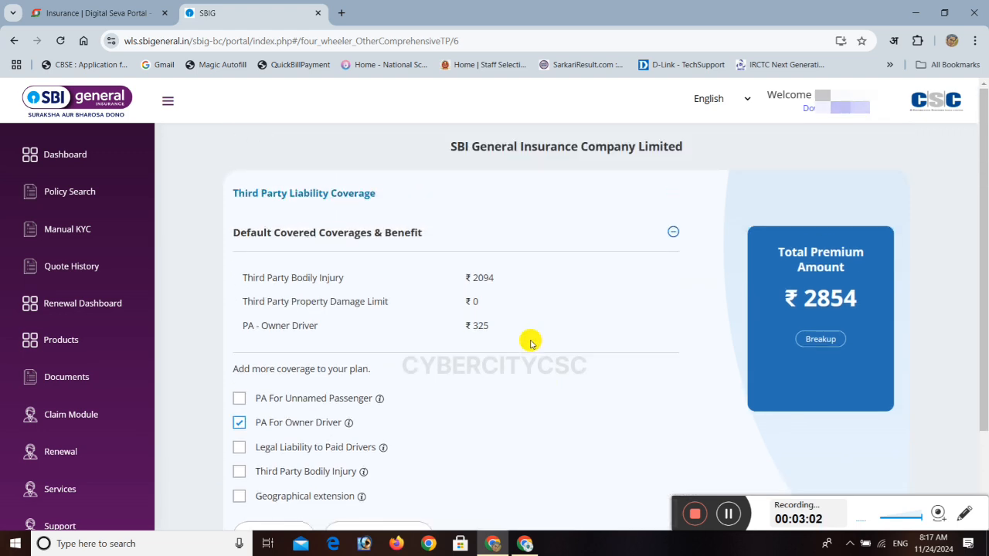
pyautogui.scroll(-2, 530, 342)
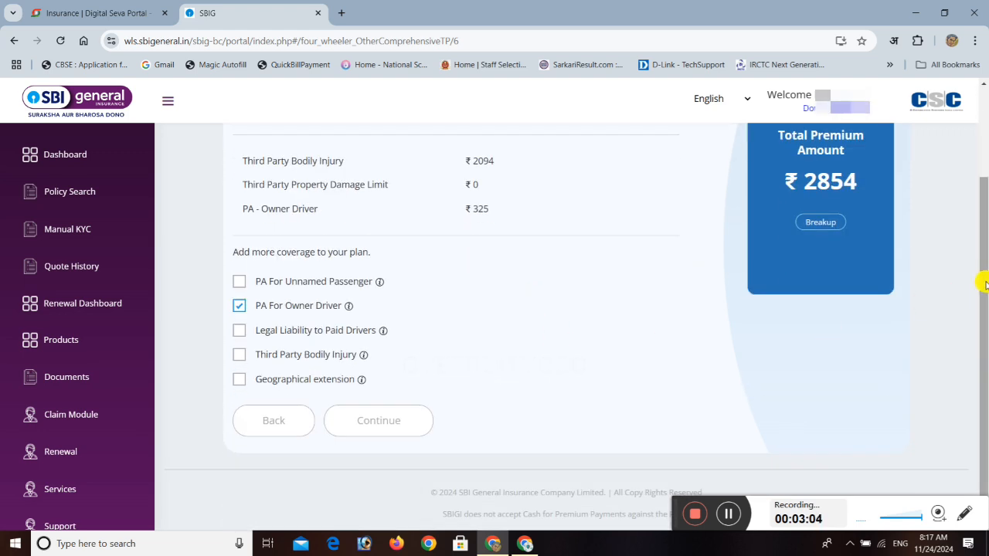
pyautogui.moveTo(980, 280); pyautogui.dragTo(986, 236)
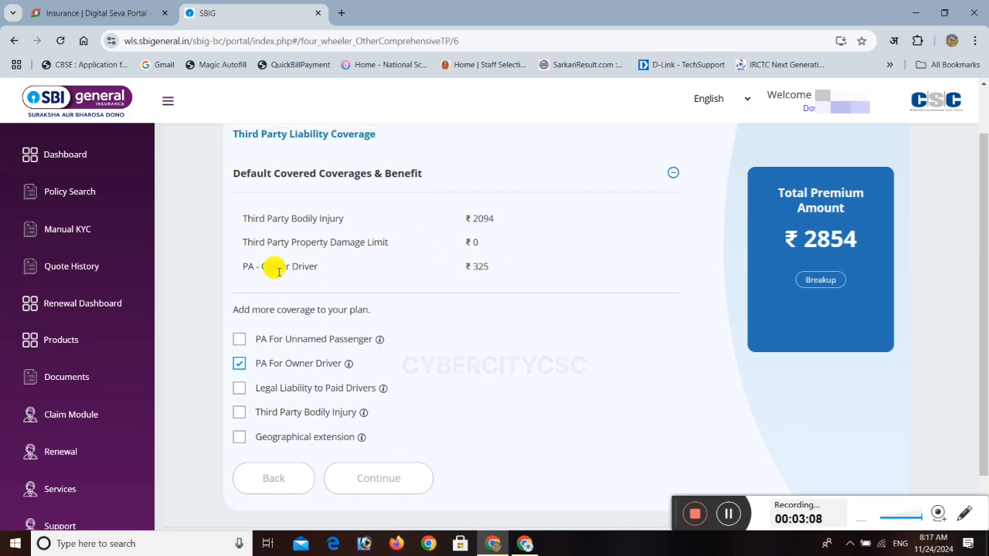
pyautogui.click(239, 363)
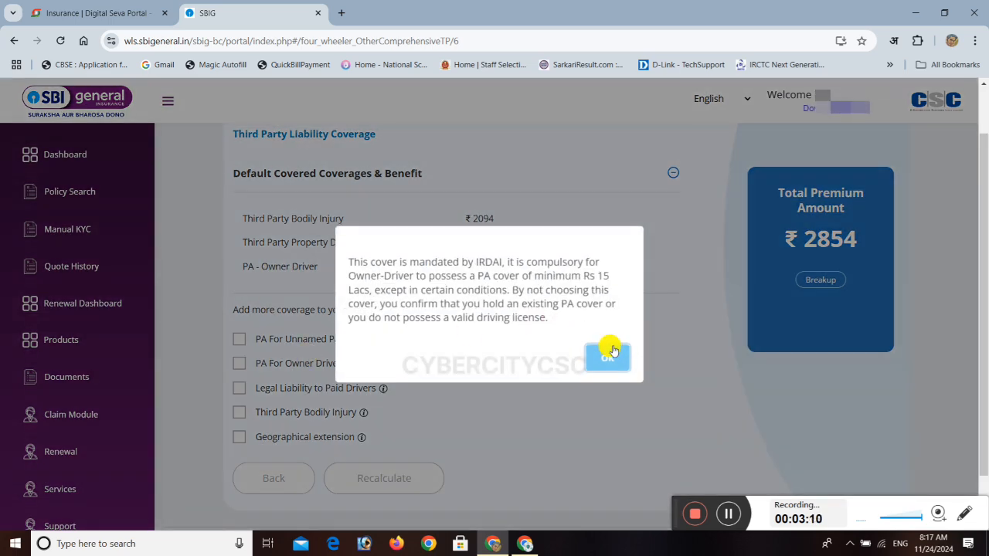
pyautogui.click(607, 362)
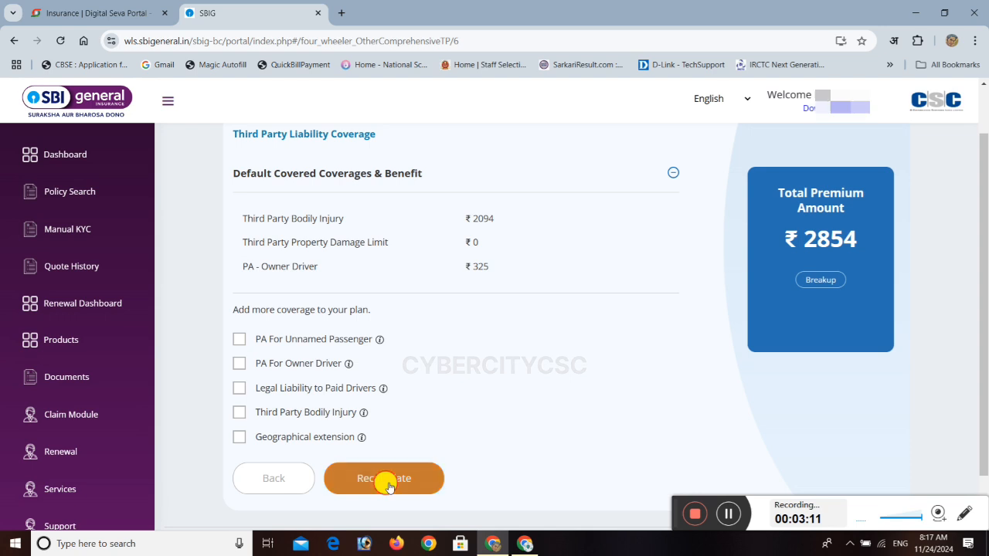
pyautogui.click(387, 480)
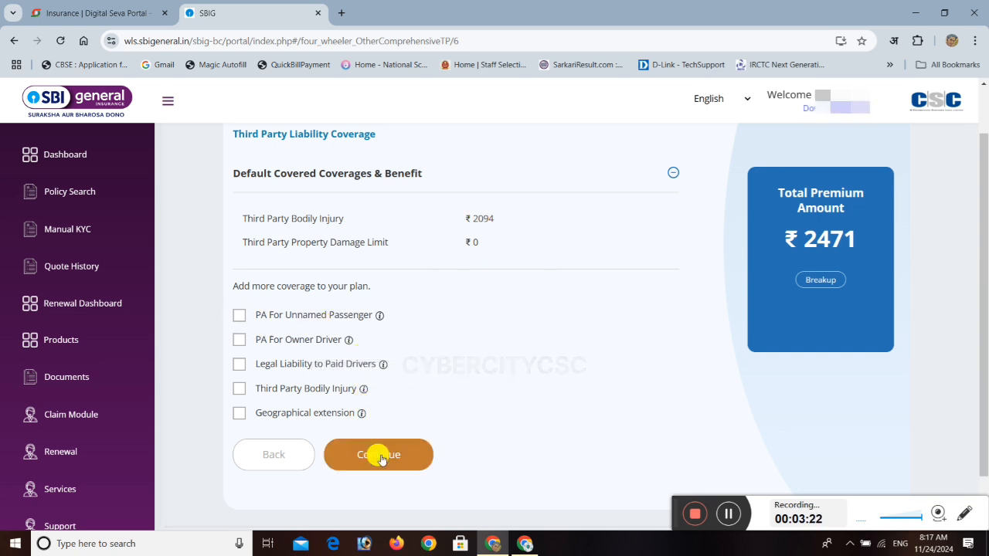
# Add the PA For Unnamed Passenger cover with a sum insured of 100000.
pyautogui.click(729, 516)
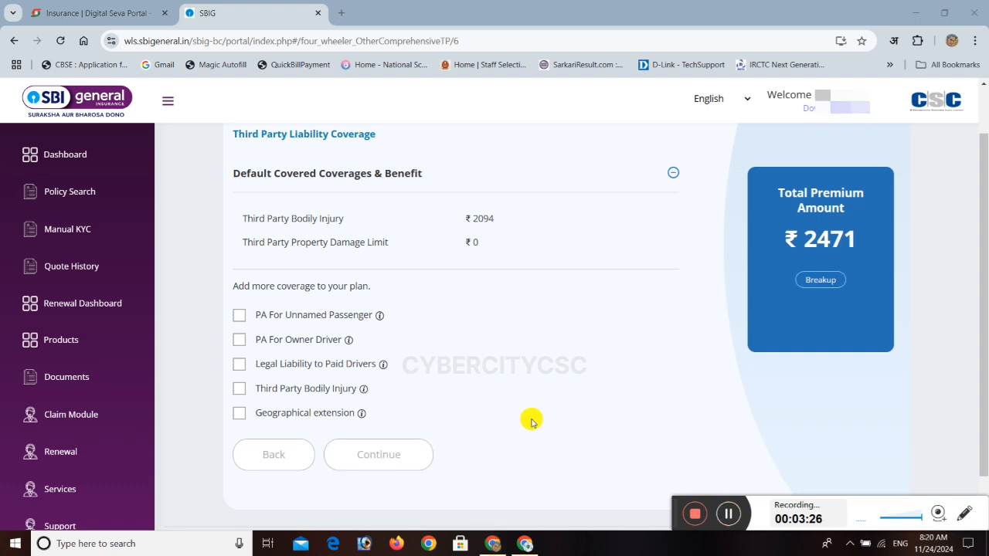
pyautogui.click(238, 318)
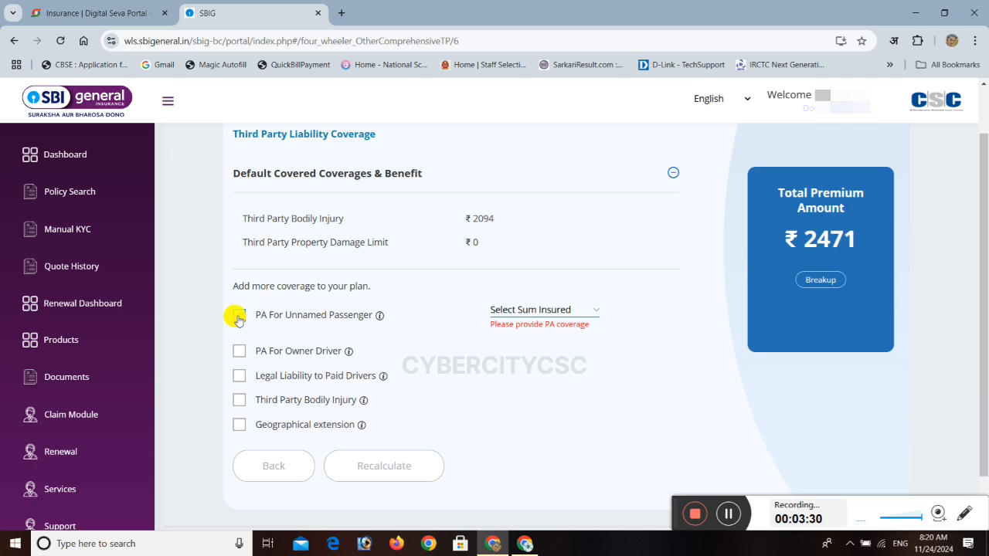
pyautogui.click(515, 311)
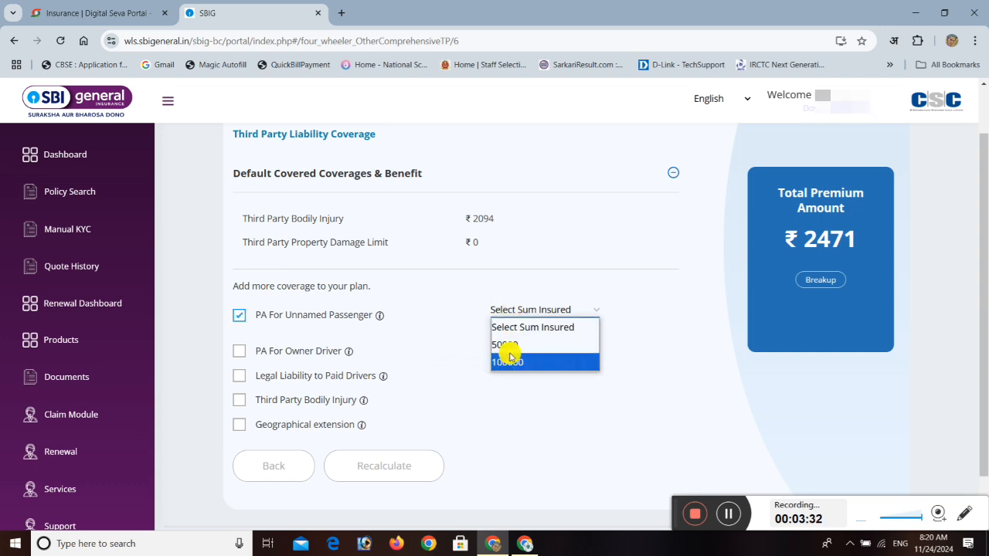
pyautogui.click(508, 363)
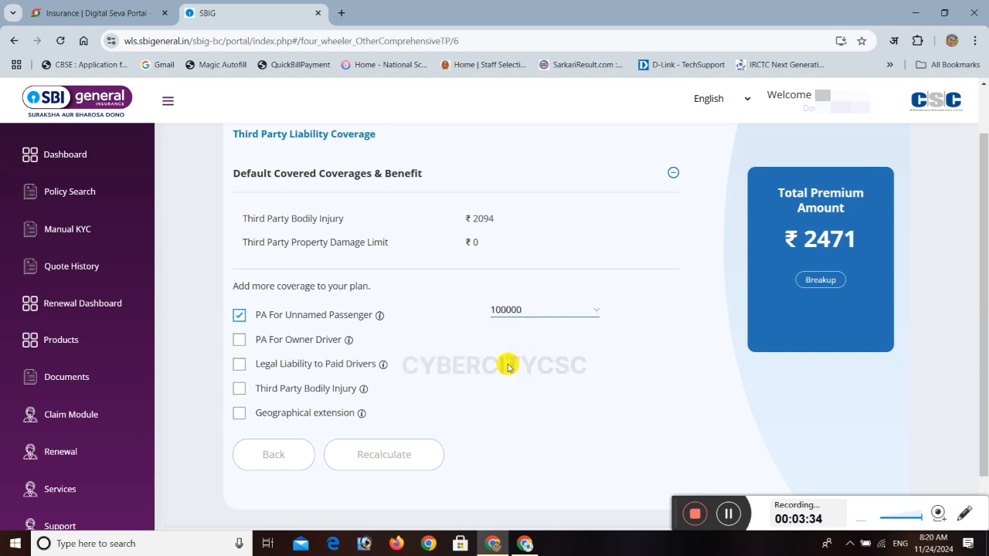
# Keep the unnamed passenger sum insured at 100000, add the PA For Owner Driver cover and recalculate the premium.
pyautogui.click(512, 313)
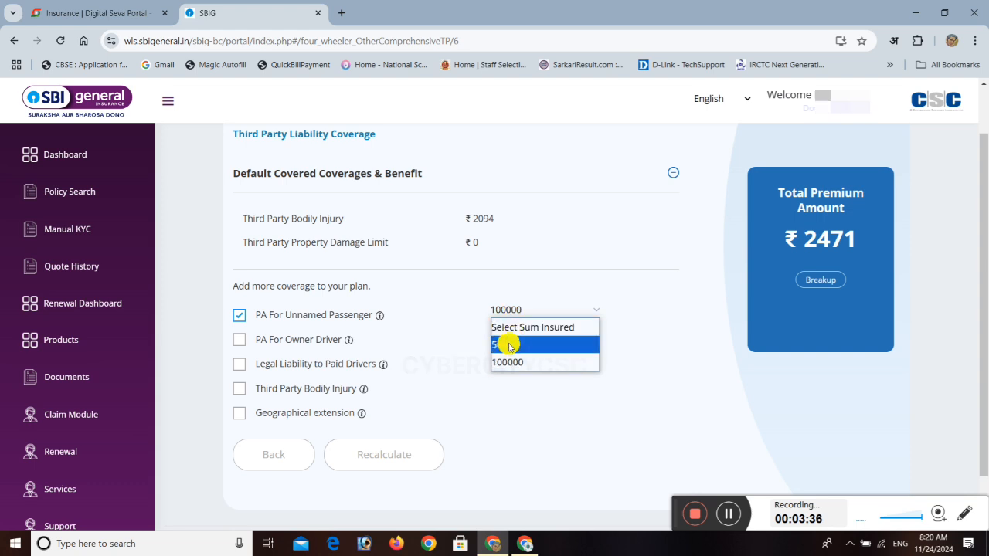
pyautogui.click(452, 344)
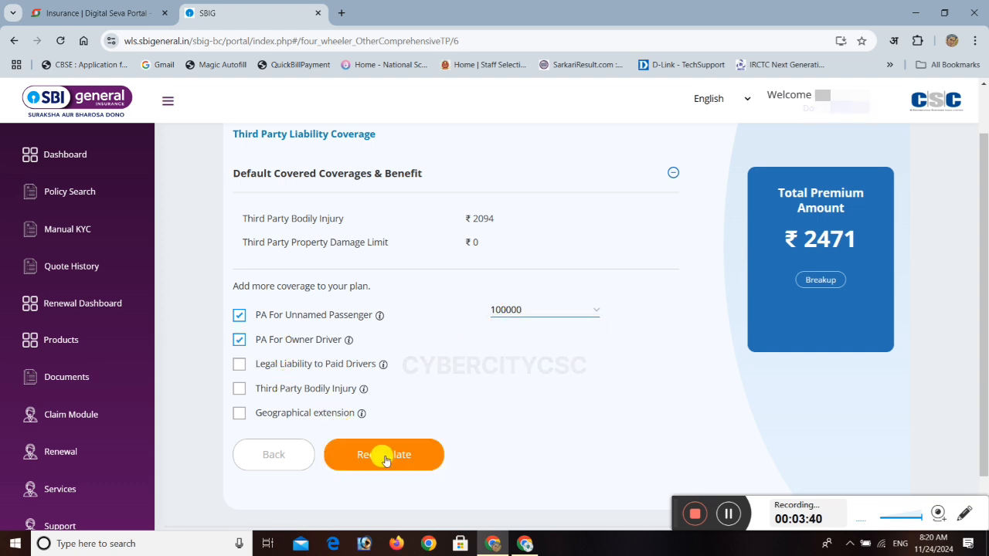
pyautogui.click(385, 459)
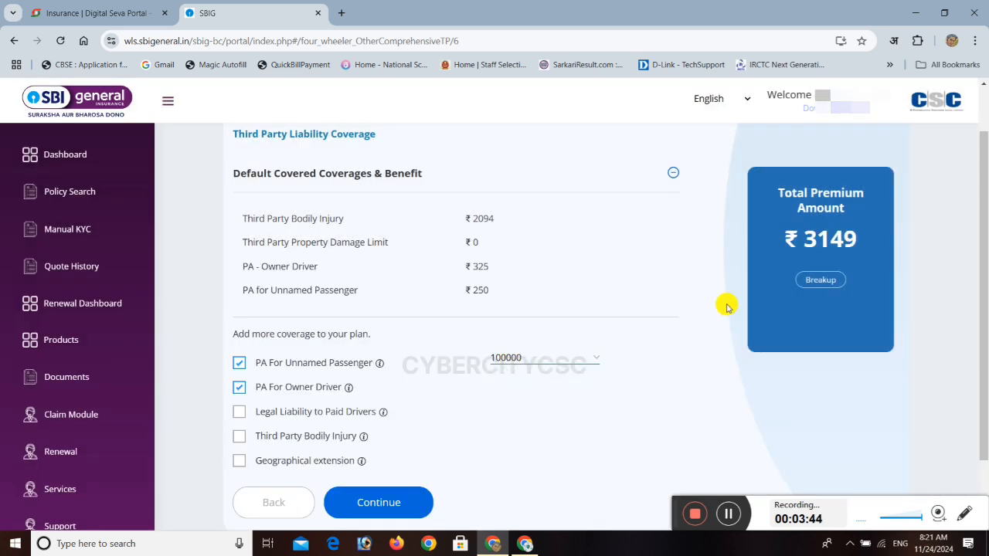
# Add the Legal Liability to Paid Drivers and Third Party Bodily Injury covers, and try out the Geographical extension option.
pyautogui.click(239, 413)
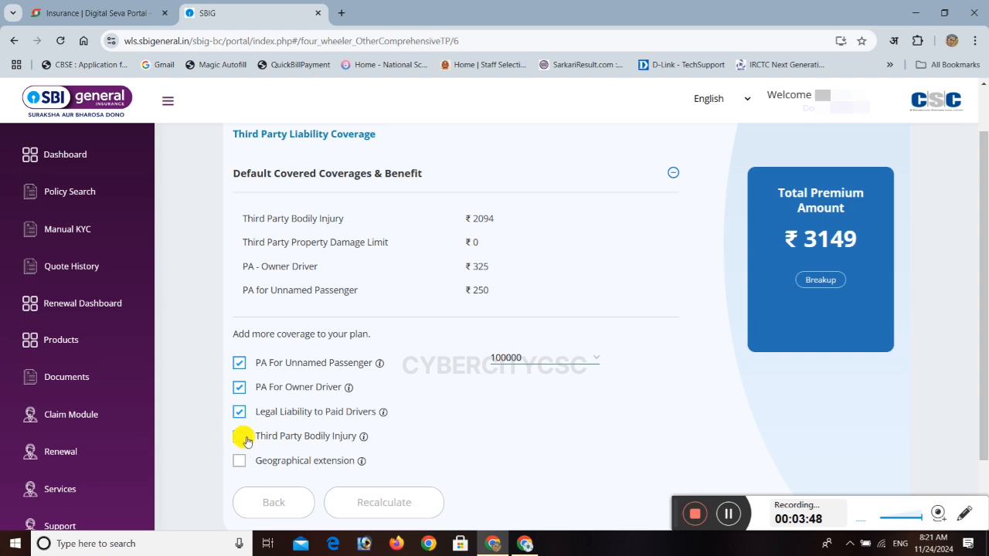
pyautogui.click(239, 437)
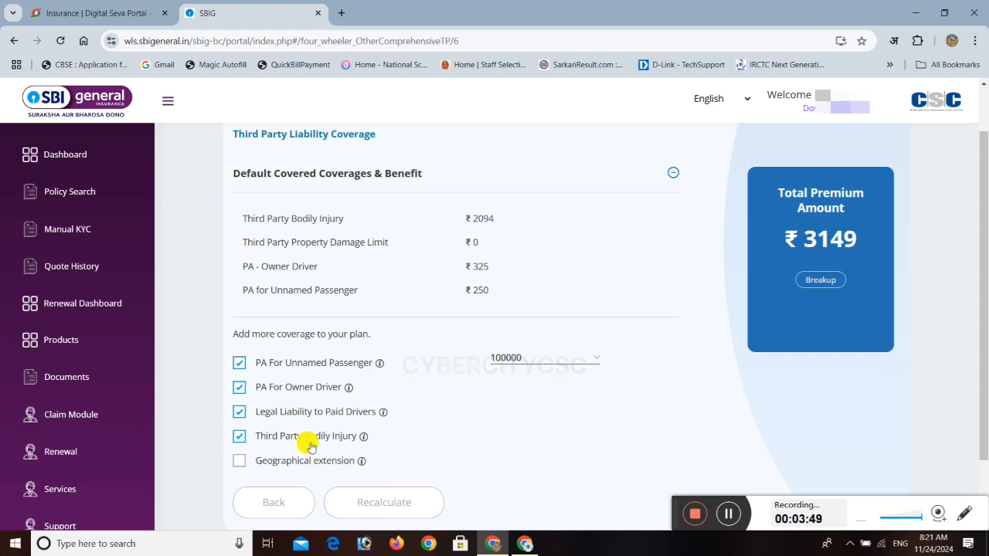
pyautogui.click(239, 462)
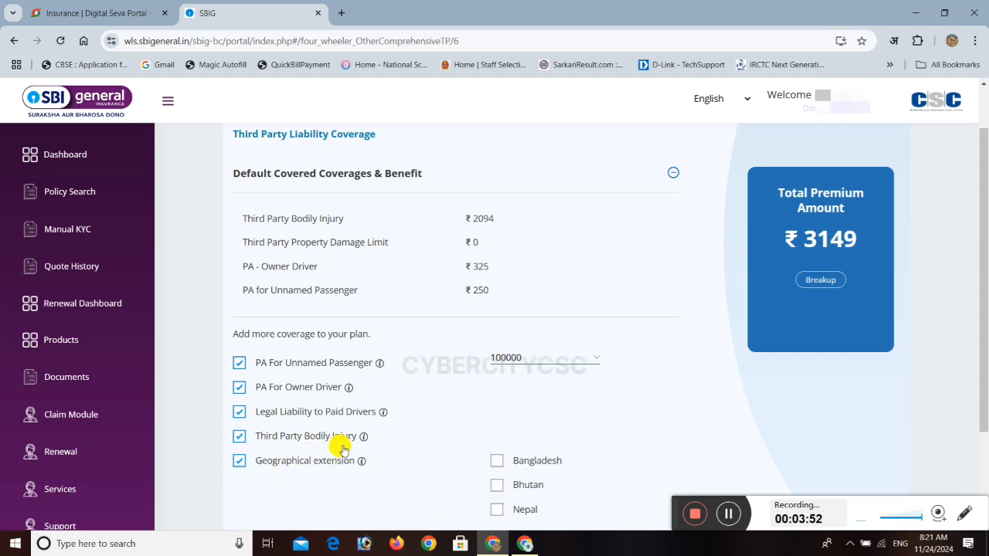
pyautogui.scroll(-2, 324, 432)
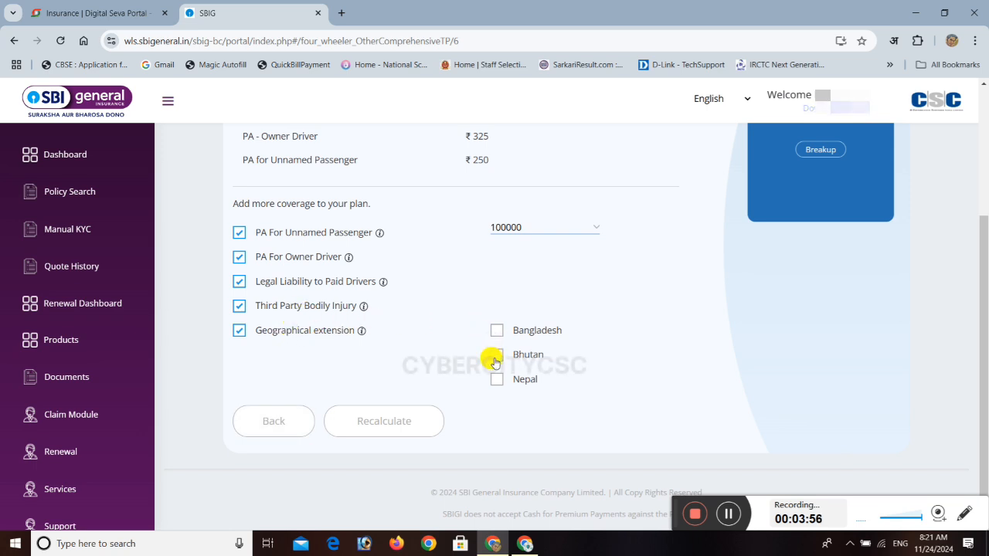
pyautogui.click(237, 336)
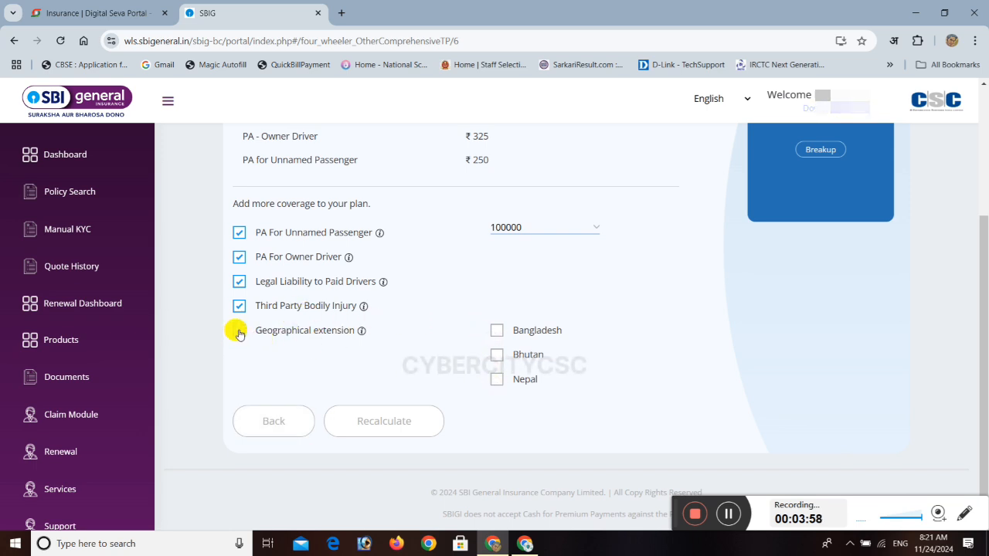
pyautogui.click(239, 332)
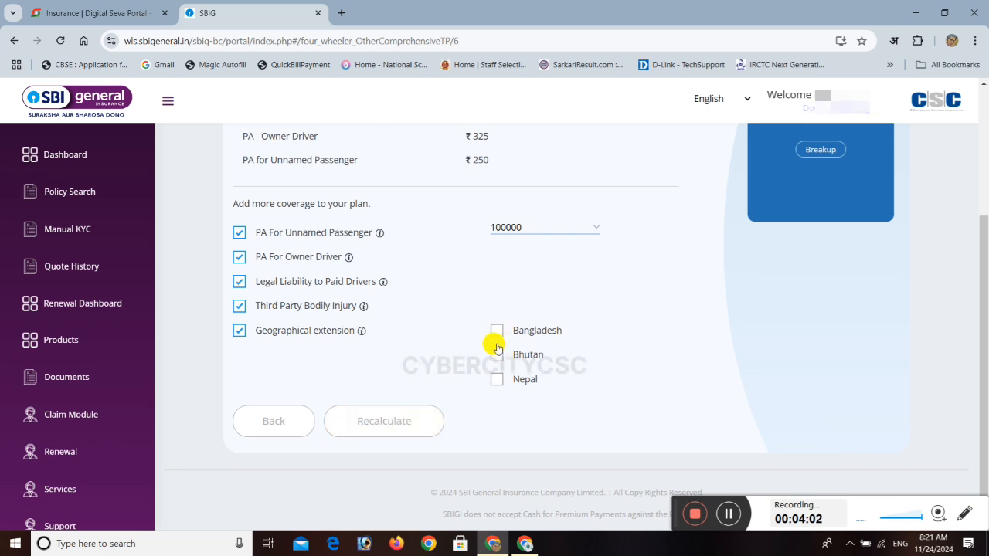
pyautogui.click(238, 330)
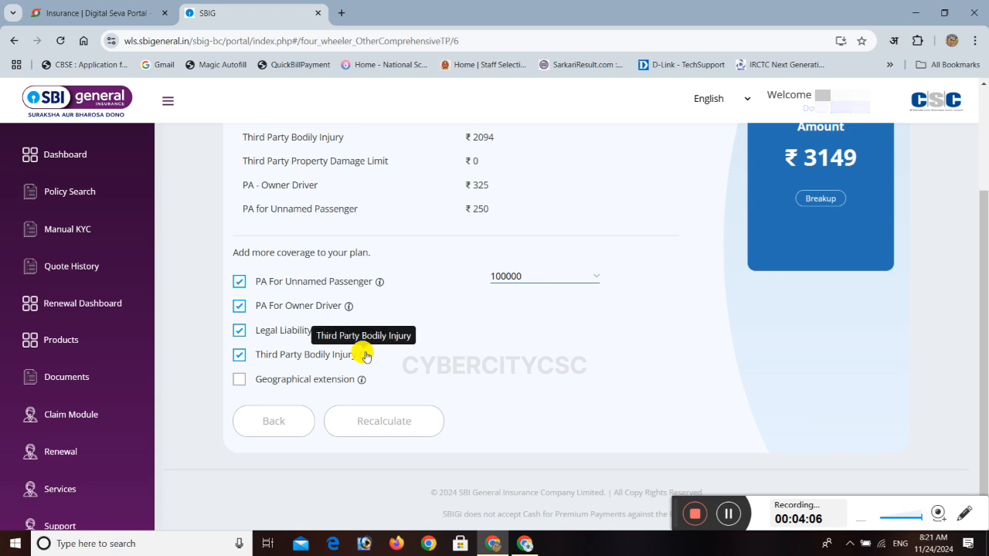
# Recalculate the premium with Third Party Bodily Injury and Legal Liability to Paid Drivers both selected.
pyautogui.click(239, 357)
pyautogui.click(239, 331)
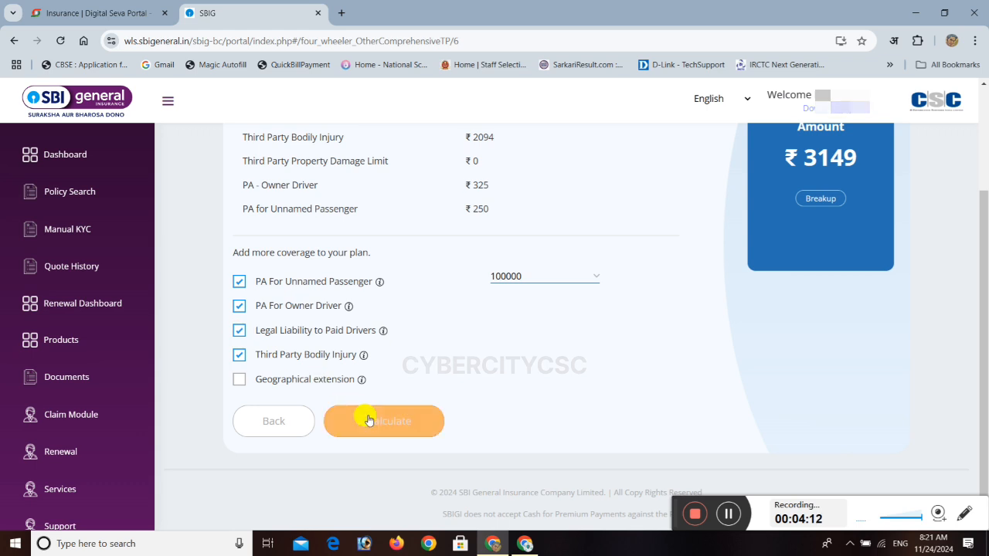
pyautogui.click(360, 419)
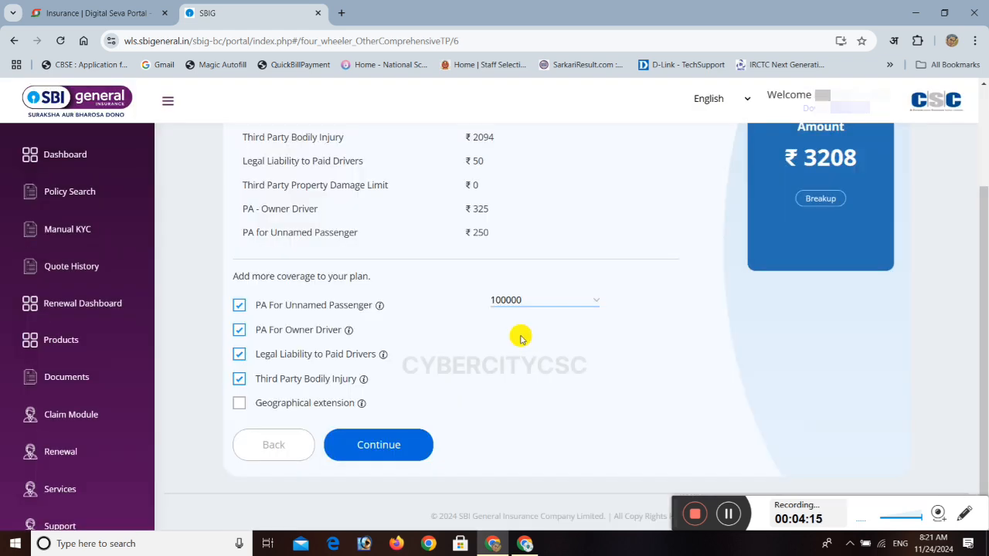
# Remove all the selected additional covers, including unnamed passenger, owner driver and paid drivers, and accept the IRDAI notice.
pyautogui.click(238, 378)
pyautogui.click(240, 355)
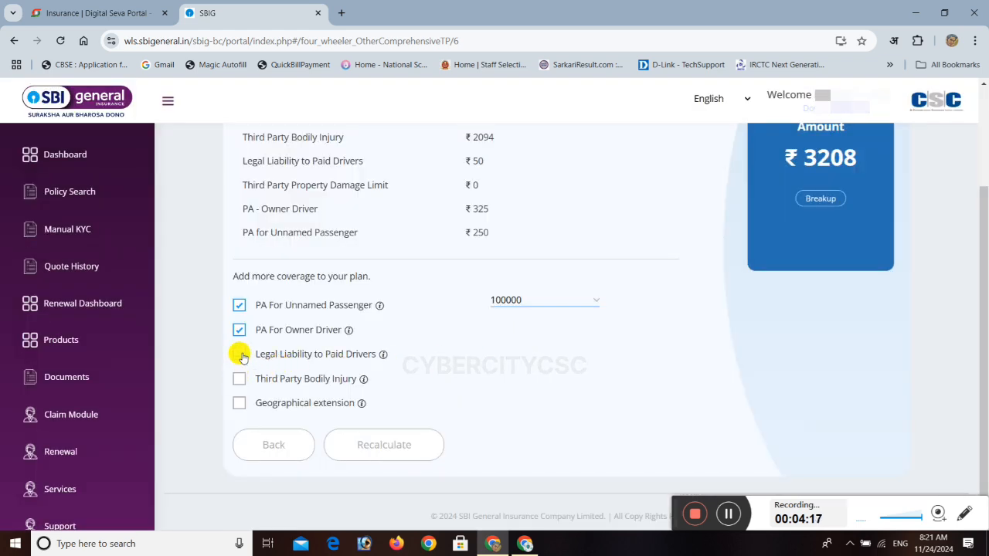
pyautogui.click(239, 305)
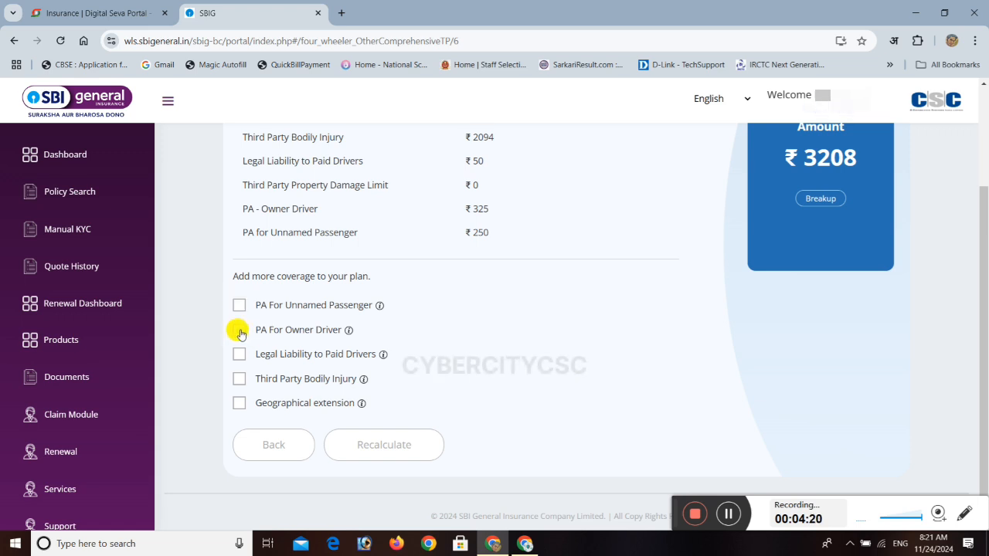
pyautogui.click(239, 330)
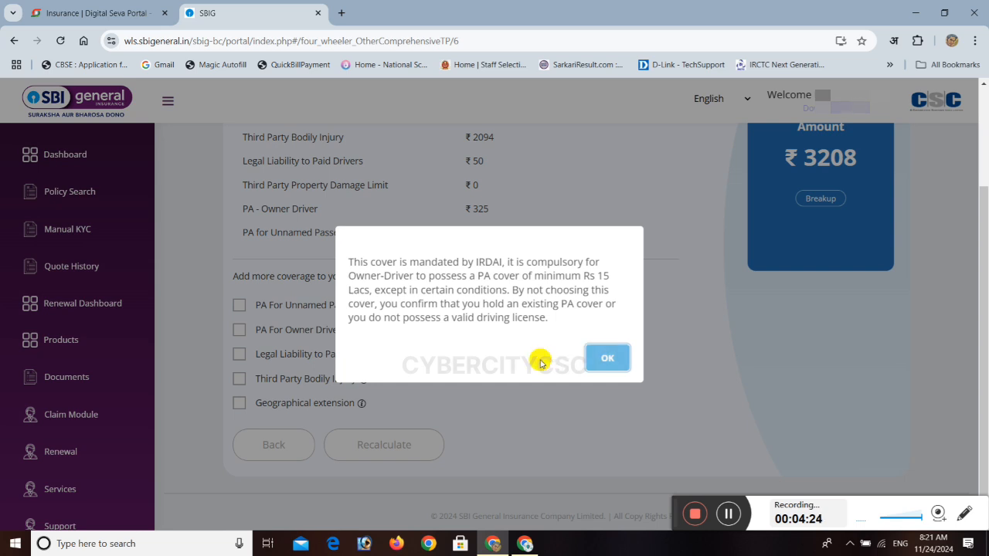
pyautogui.moveTo(358, 276); pyautogui.dragTo(611, 315)
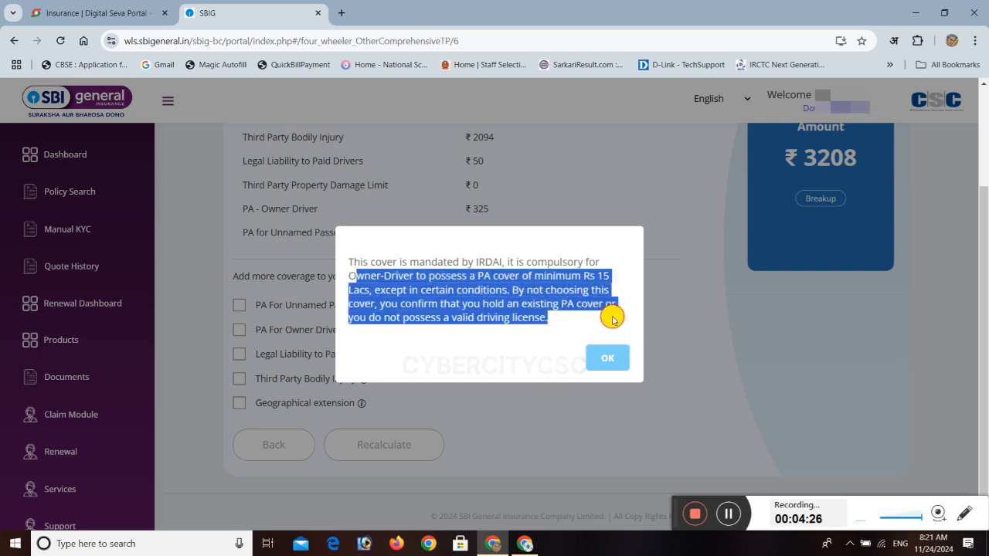
pyautogui.click(605, 359)
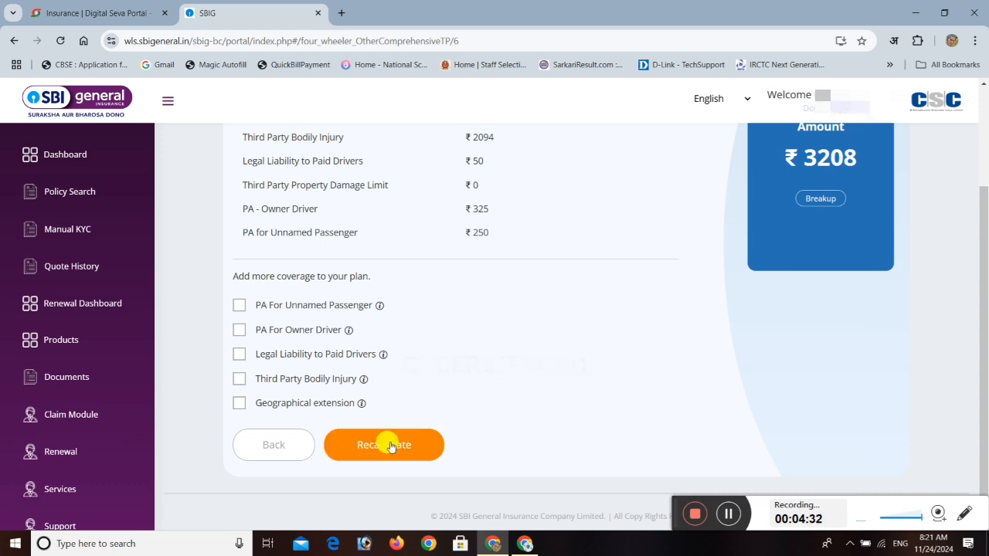
# Recalculate the premium with only Third Party Bodily Injury selected, clear that cover and continue to the vehicle verification.
pyautogui.click(241, 380)
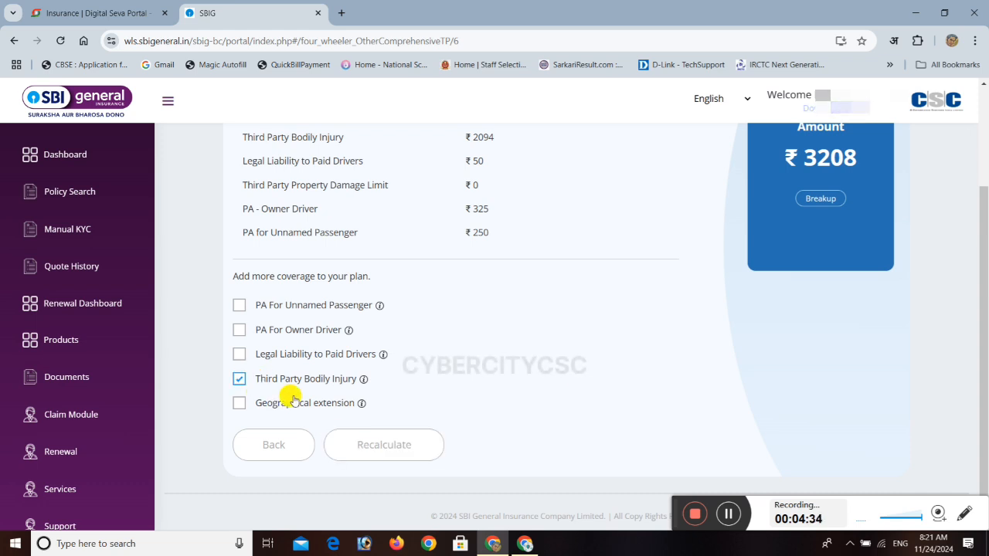
pyautogui.click(382, 447)
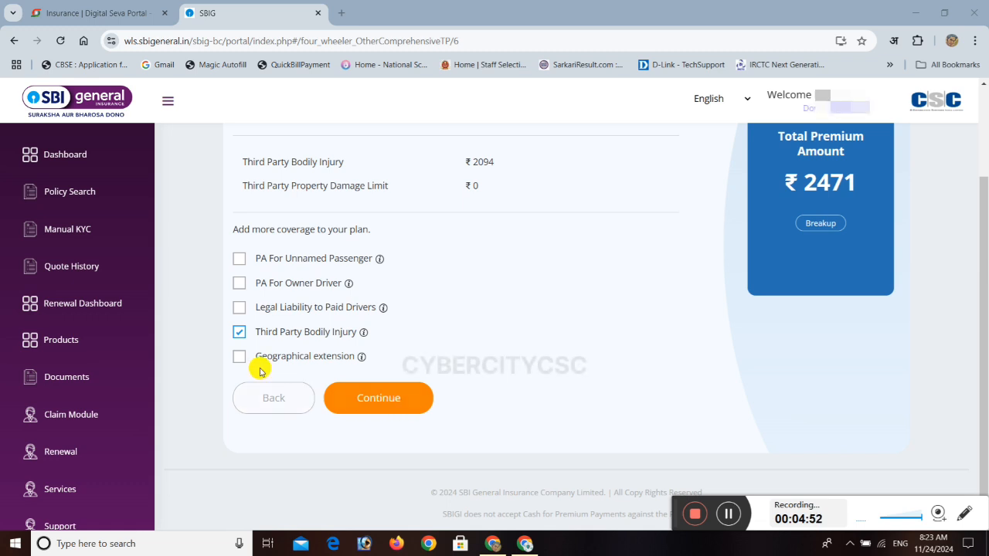
pyautogui.click(238, 332)
pyautogui.click(382, 397)
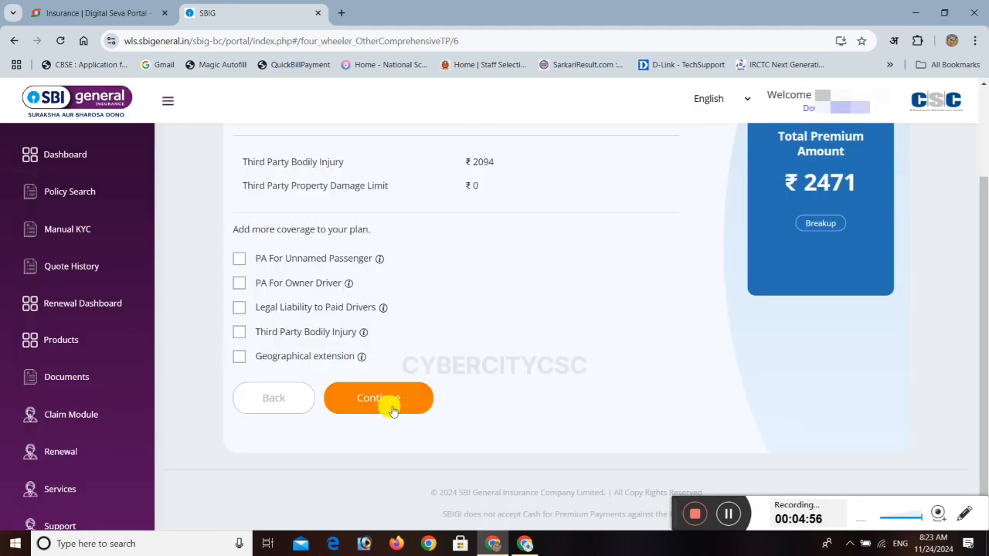
pyautogui.click(387, 403)
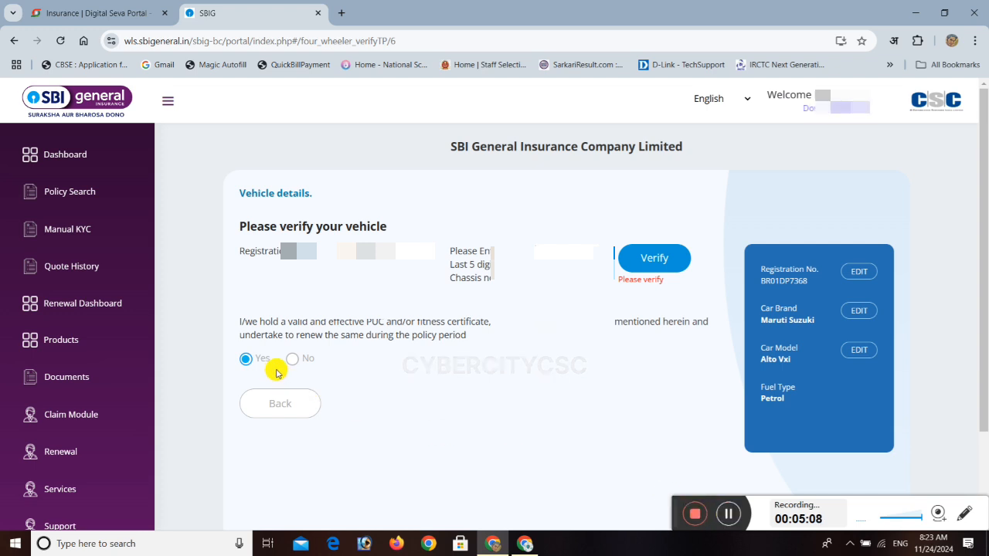
# Complete the vehicle verification with the last five chassis digits, leave the PUC declaration at Yes and continue.
pyautogui.click(728, 514)
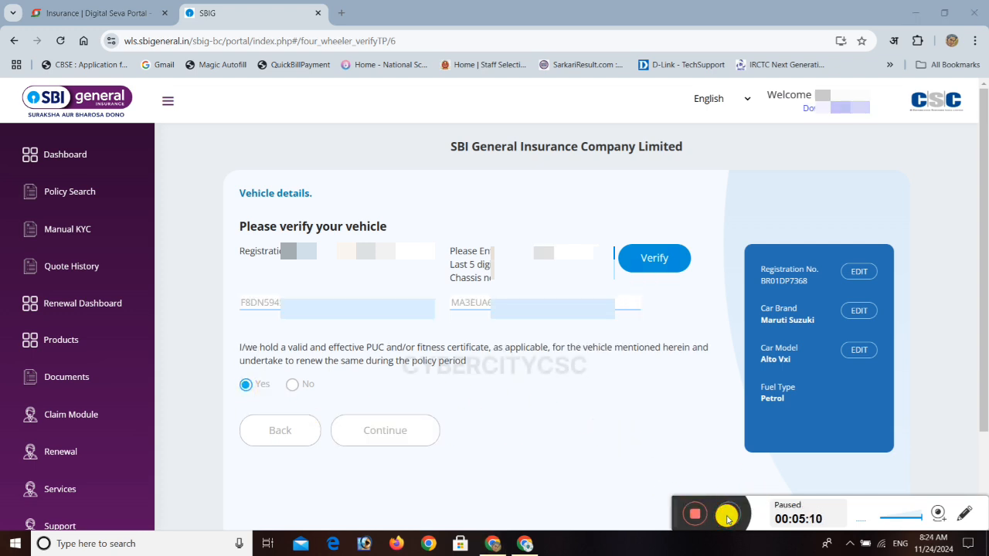
pyautogui.click(727, 514)
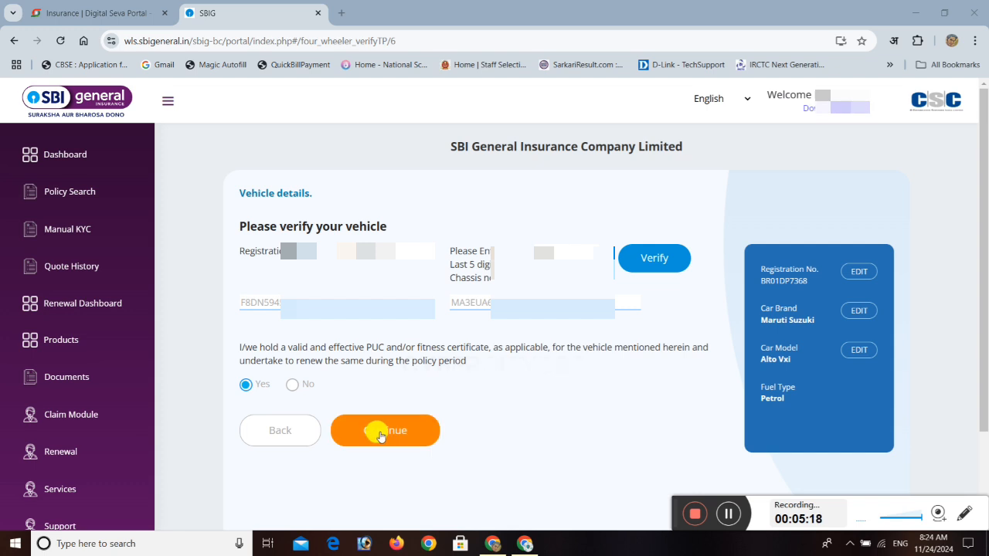
pyautogui.click(380, 434)
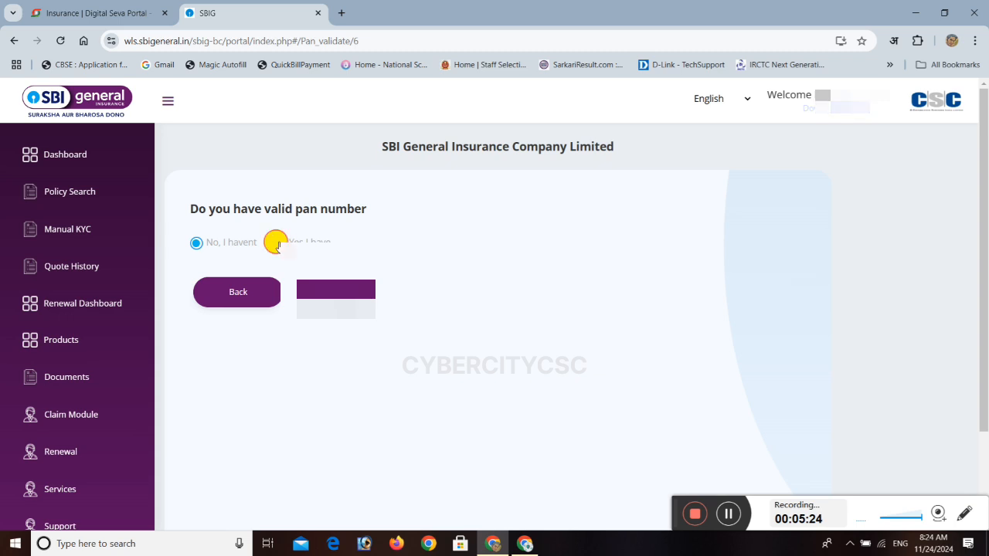
# Answer Yes to having a valid PAN and verify it with the PAN number and date of birth.
pyautogui.click(277, 244)
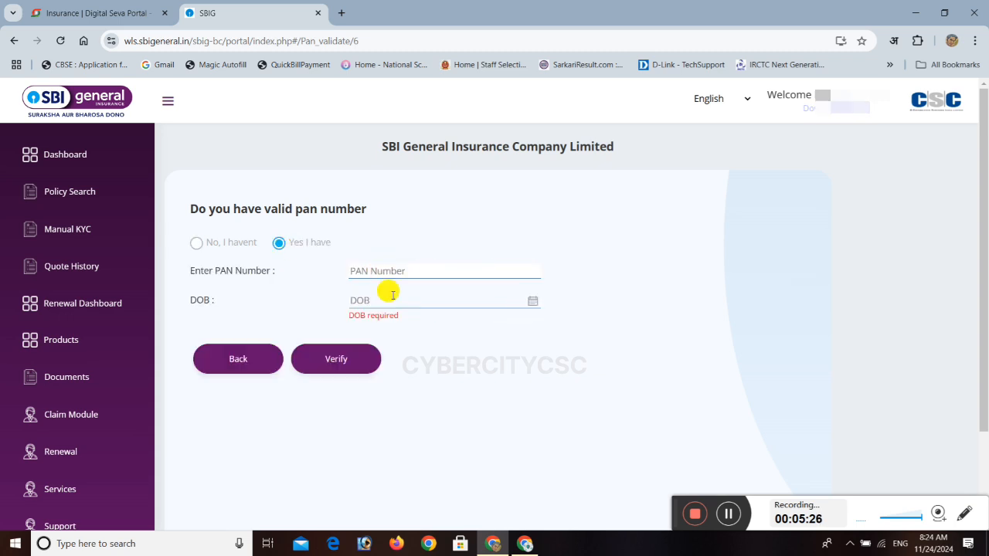
pyautogui.click(727, 516)
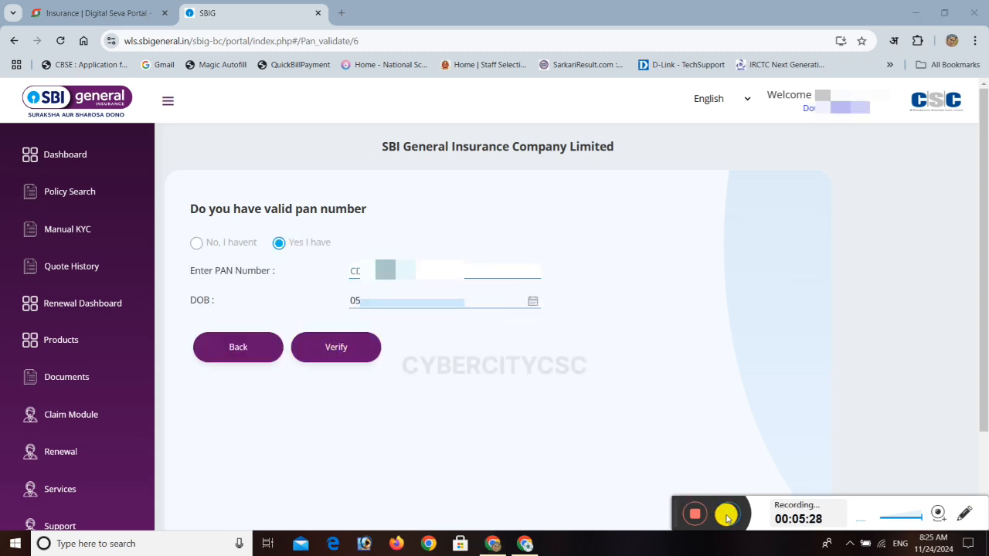
pyautogui.click(335, 347)
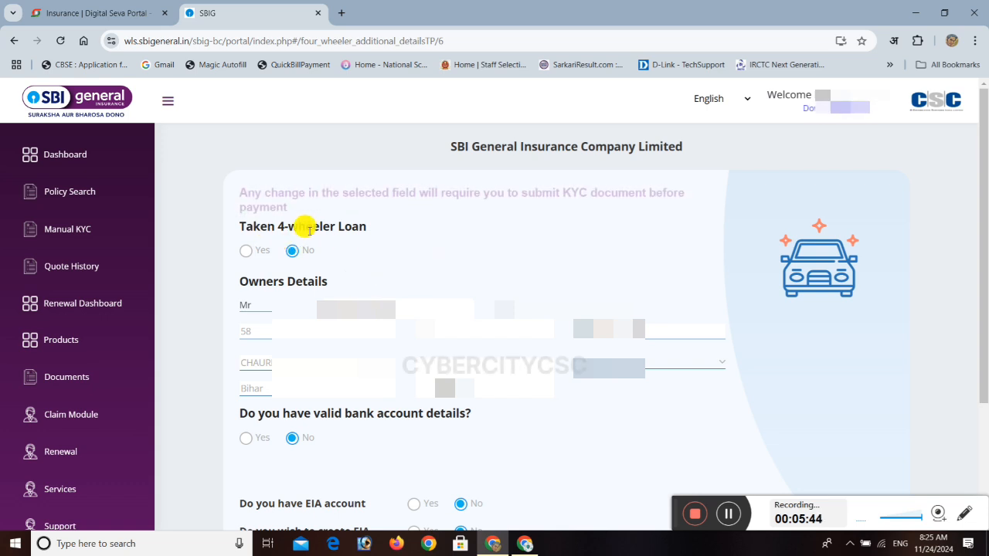
# Select the owner's area in the owner details, leave the bank and EIA account answers at No, and proceed to the premium summary.
pyautogui.scroll(-2, 396, 239)
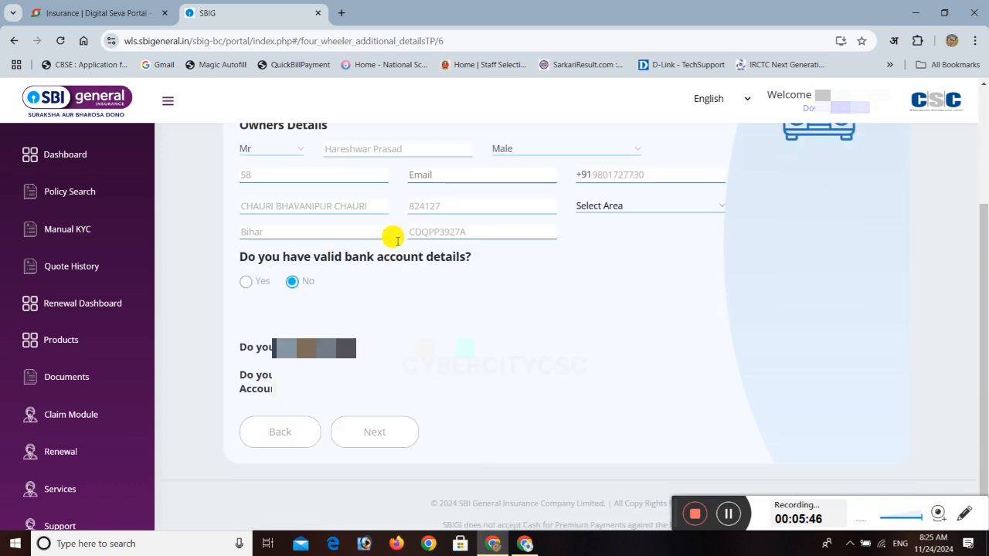
pyautogui.click(603, 190)
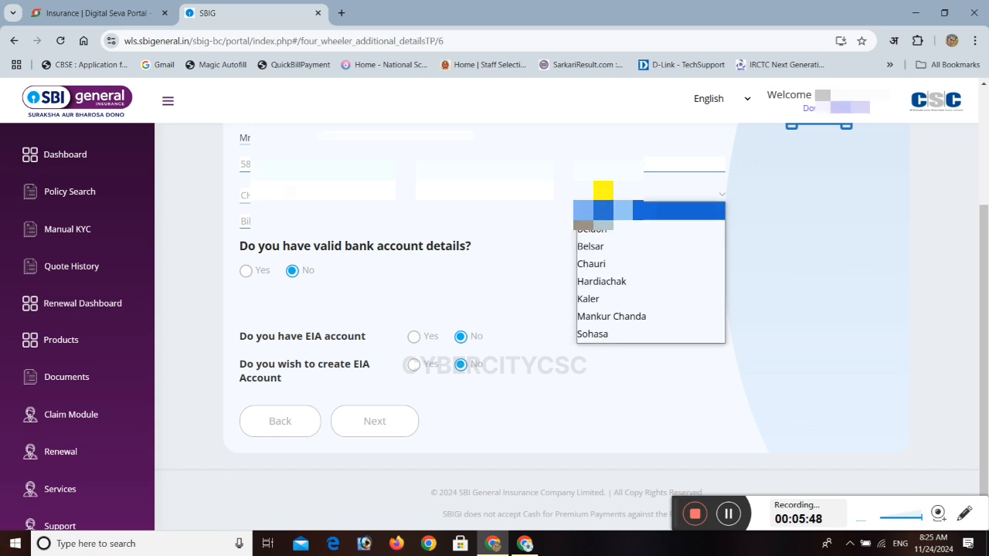
pyautogui.click(598, 265)
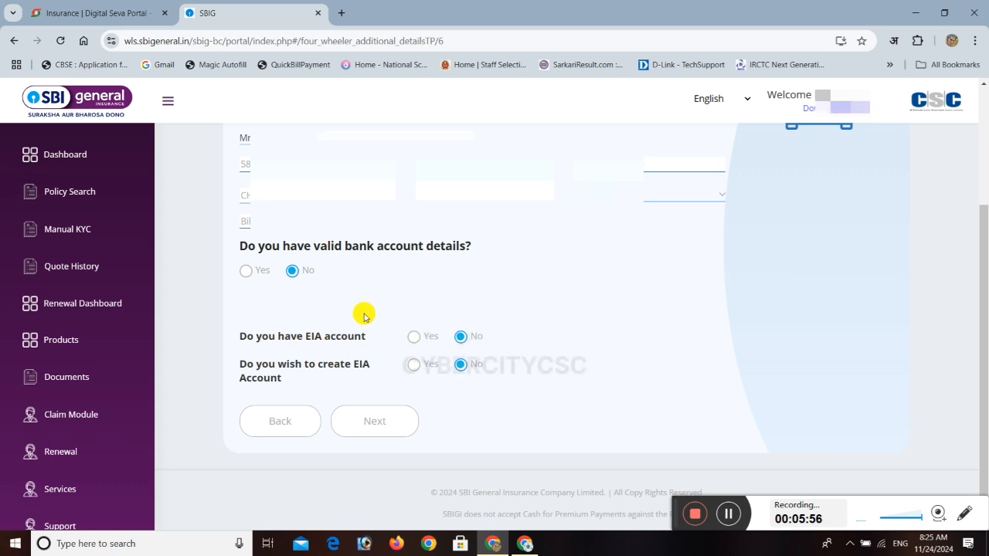
pyautogui.click(379, 425)
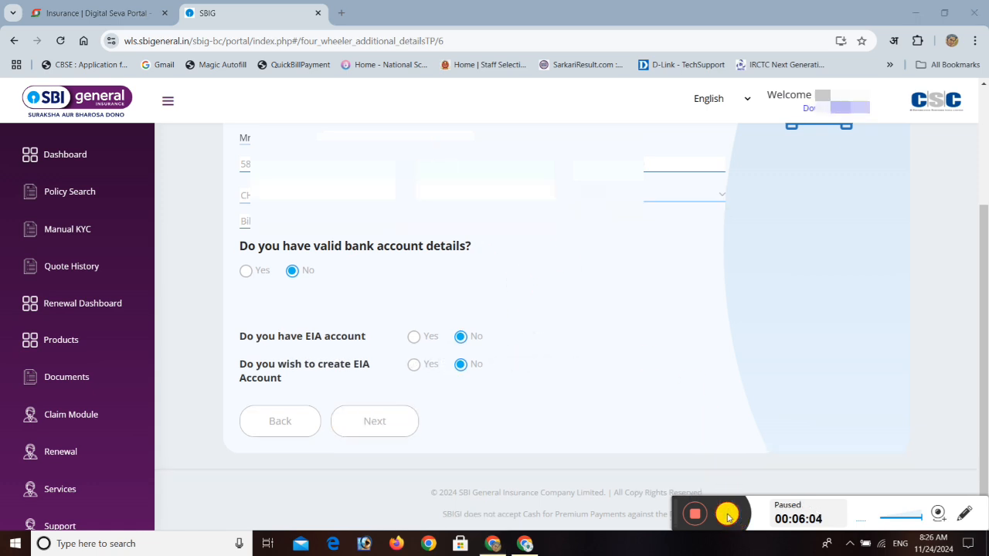
pyautogui.click(402, 427)
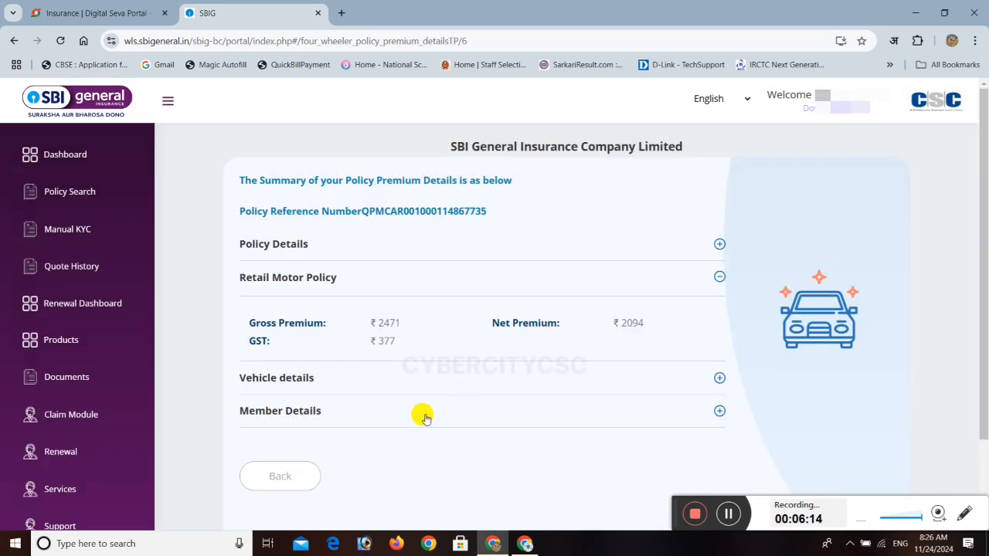
# Choose CSC as the payment gateway, proceed to the wallet payment page and check the sale amount.
pyautogui.scroll(-2, 432, 399)
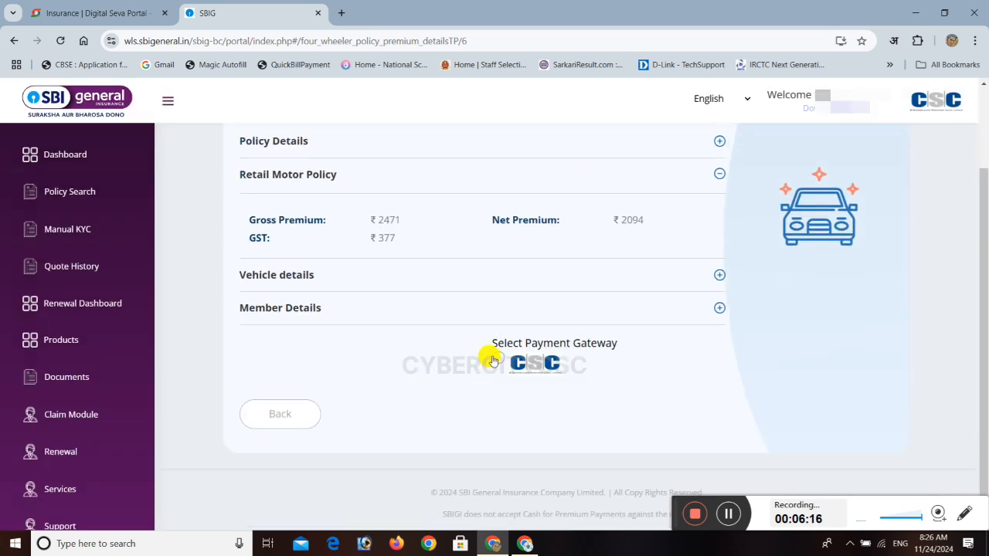
pyautogui.click(495, 360)
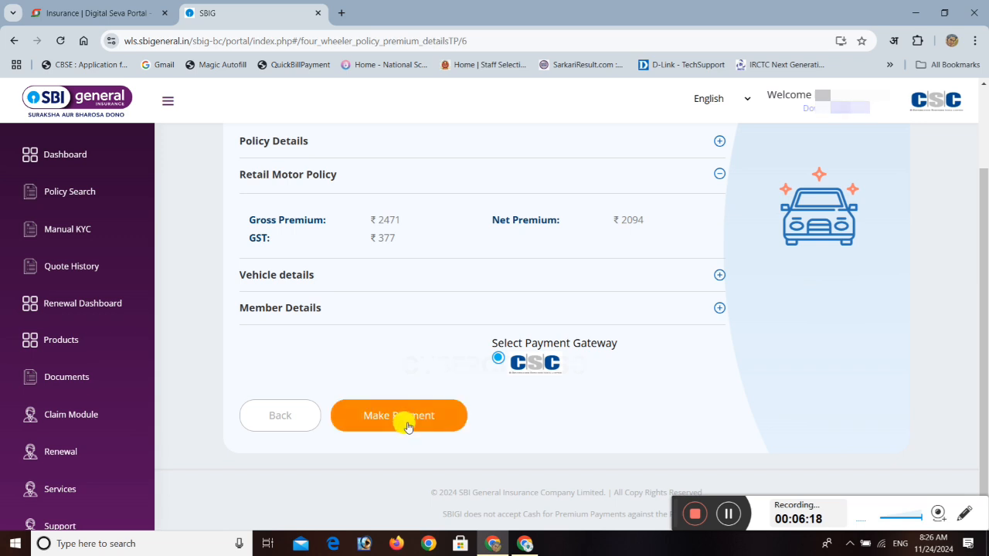
pyautogui.click(411, 418)
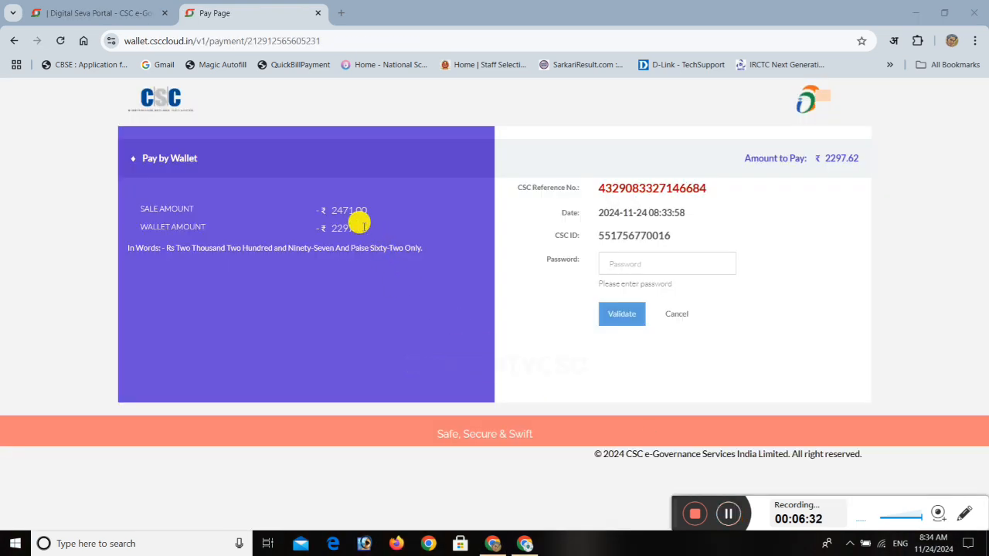
pyautogui.doubleClick(353, 209)
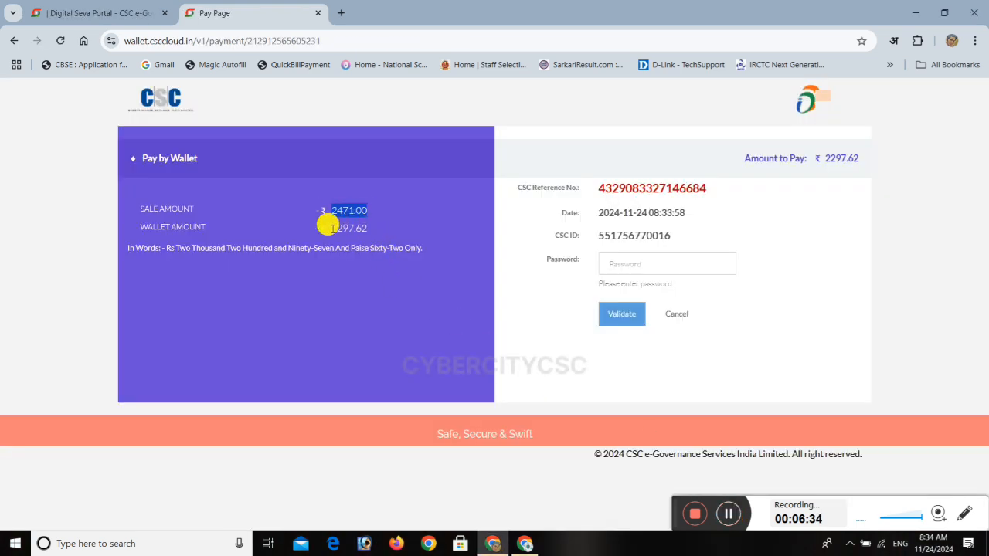
# Check the wallet amount to pay, listed below the sale amount on the CSC payment page.
pyautogui.moveTo(331, 228); pyautogui.dragTo(353, 227)
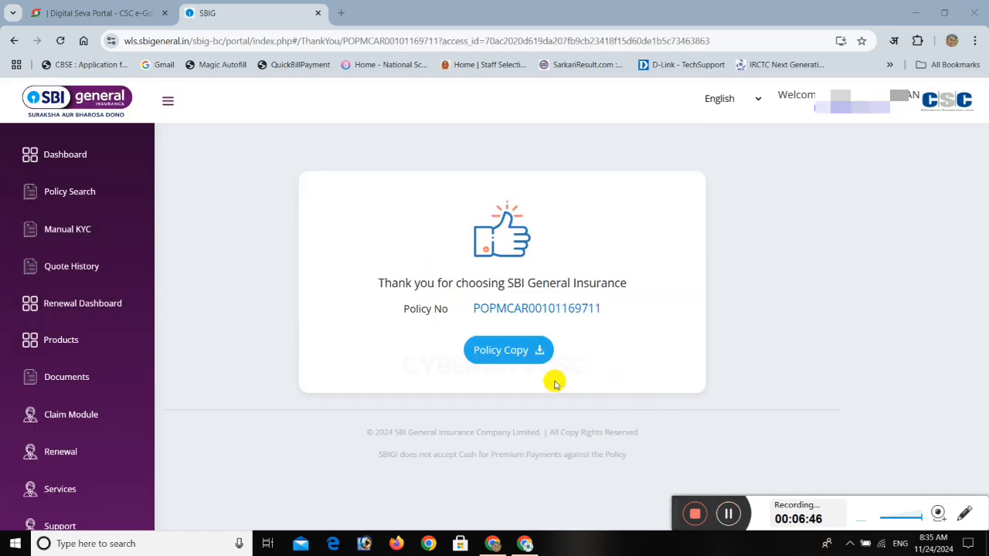
# Check the policy number on the confirmation page, download the policy copy and open the downloaded PDF from the Downloads folder.
pyautogui.moveTo(364, 282); pyautogui.dragTo(626, 325)
pyautogui.click(626, 325)
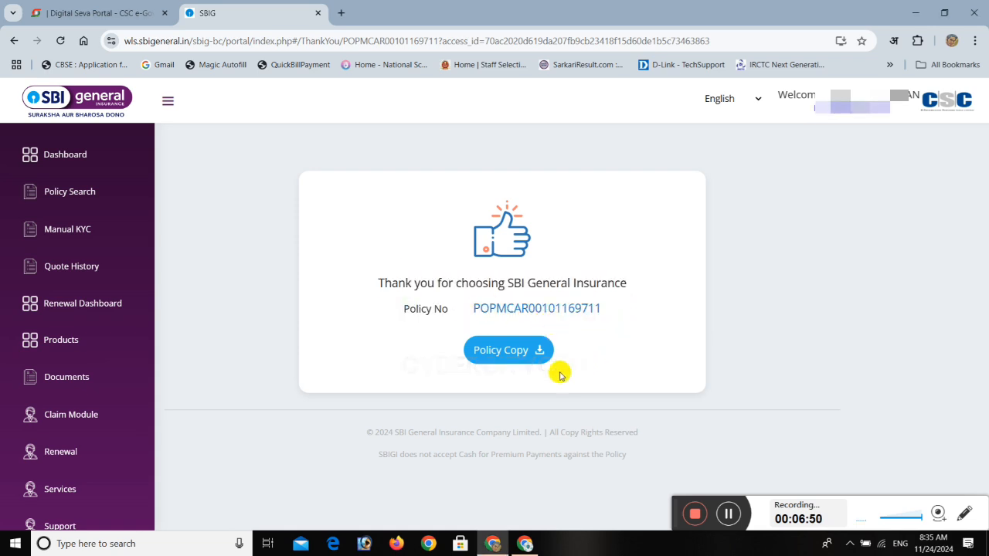
pyautogui.click(507, 350)
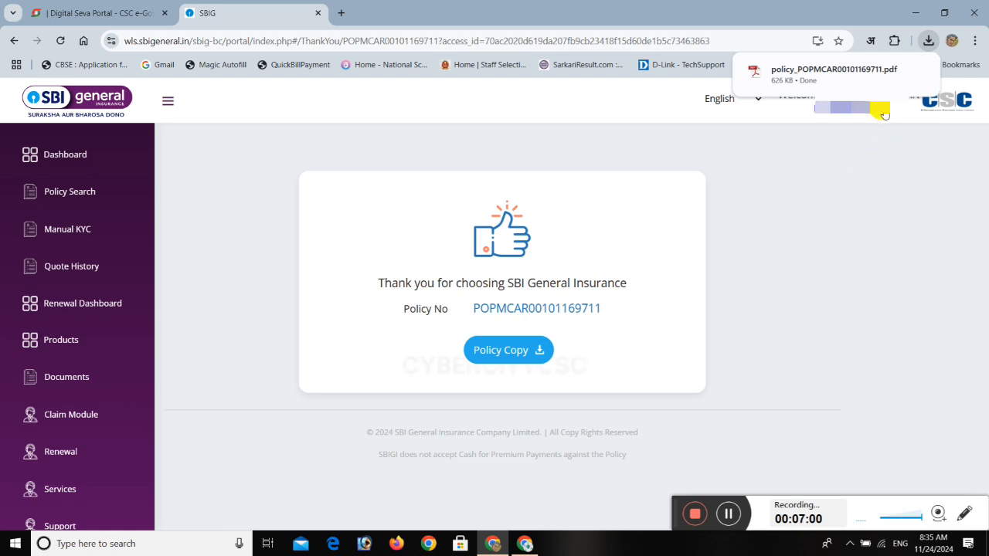
pyautogui.click(897, 74)
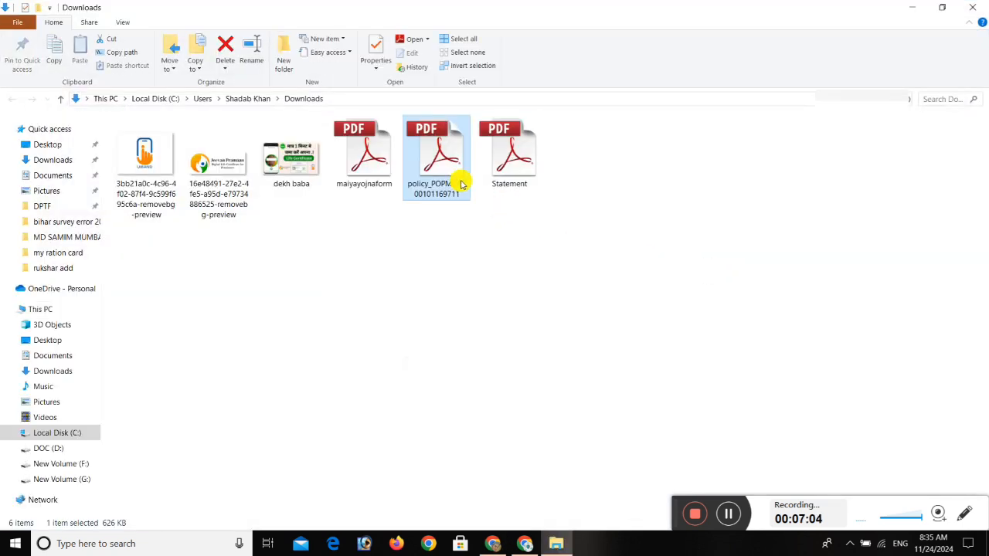
pyautogui.doubleClick(462, 182)
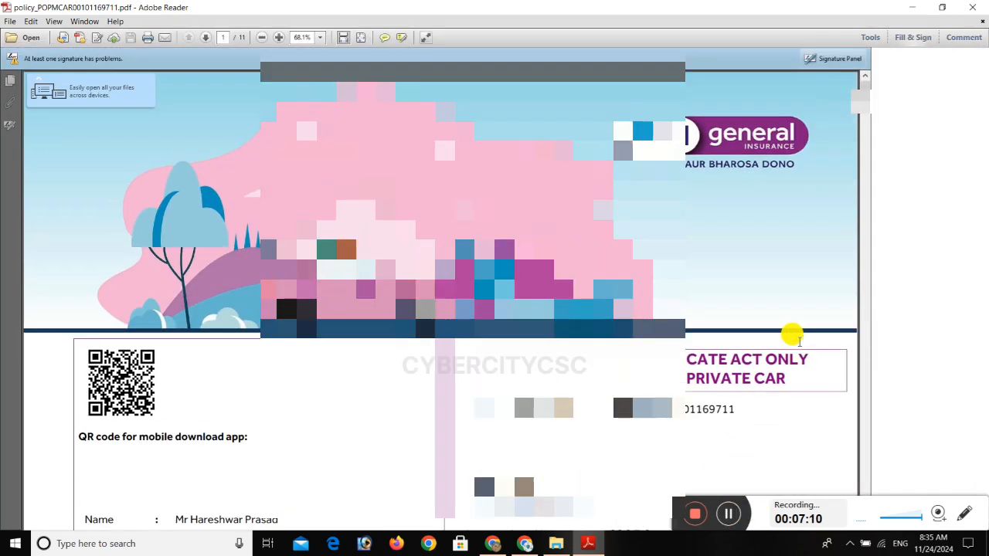
# Review the policy PDF's pages, including the policyholder details, coverage and premium tables, premium receipt and proposal transcript.
pyautogui.scroll(-5, 780, 338)
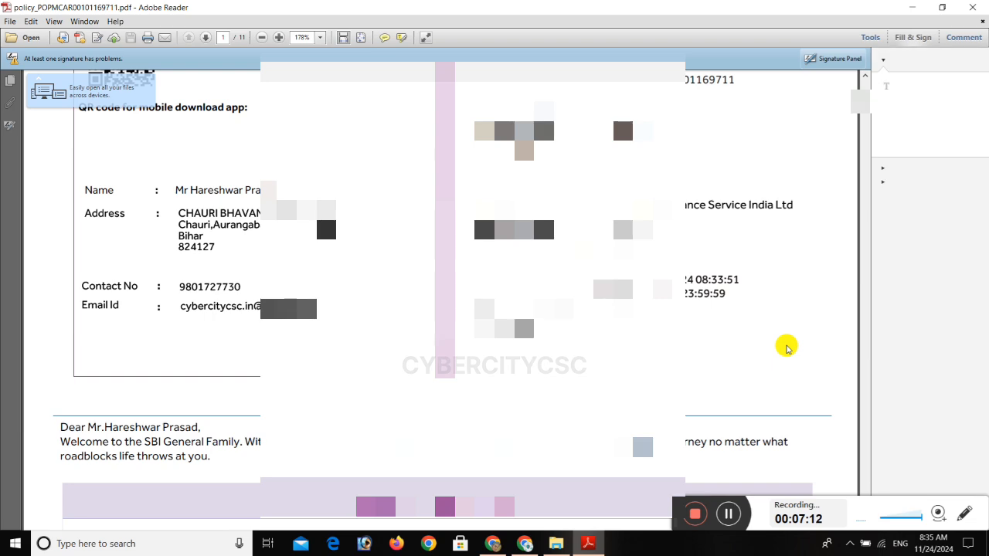
pyautogui.scroll(-6, 781, 338)
pyautogui.scroll(-14, 780, 340)
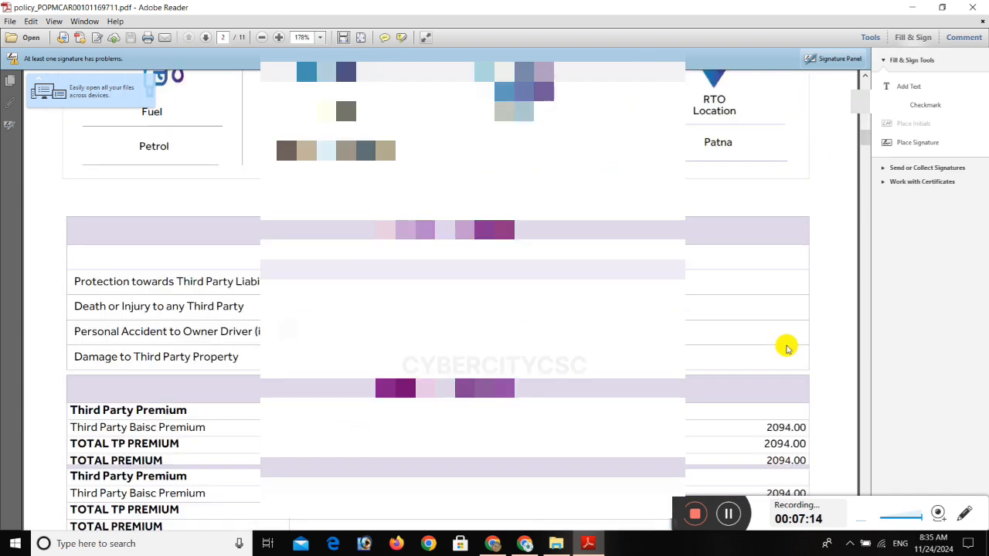
pyautogui.scroll(-15, 781, 340)
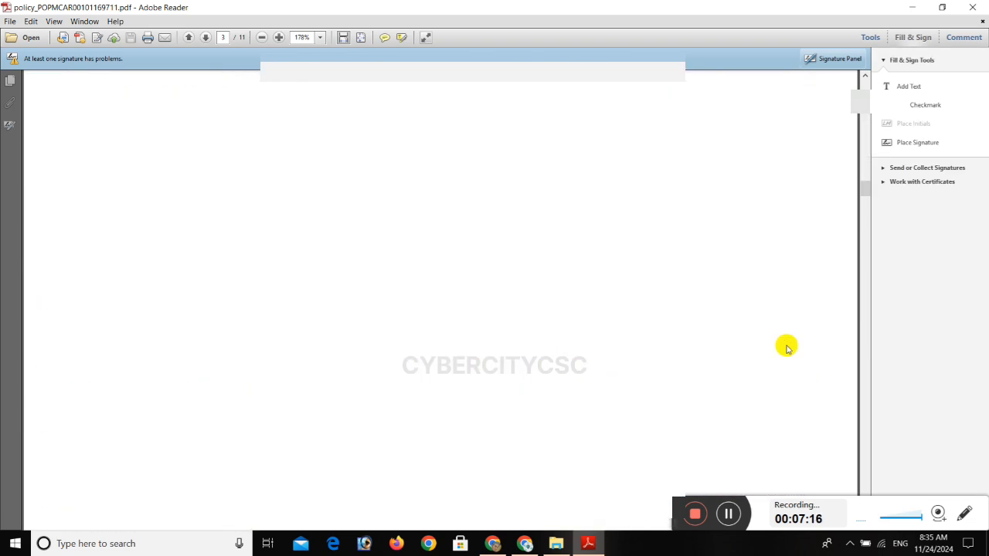
pyautogui.scroll(-15, 786, 348)
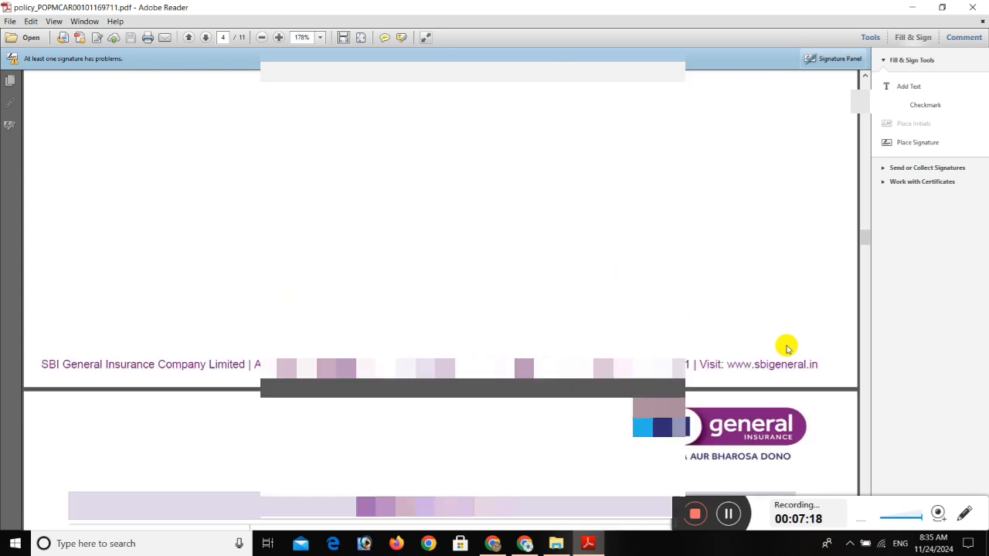
pyautogui.scroll(-15, 780, 340)
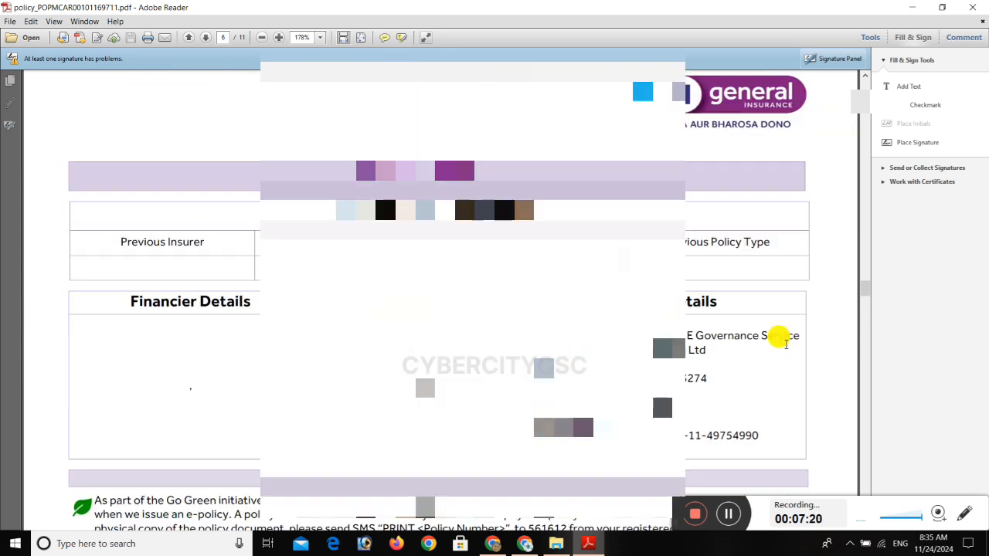
pyautogui.scroll(-15, 786, 349)
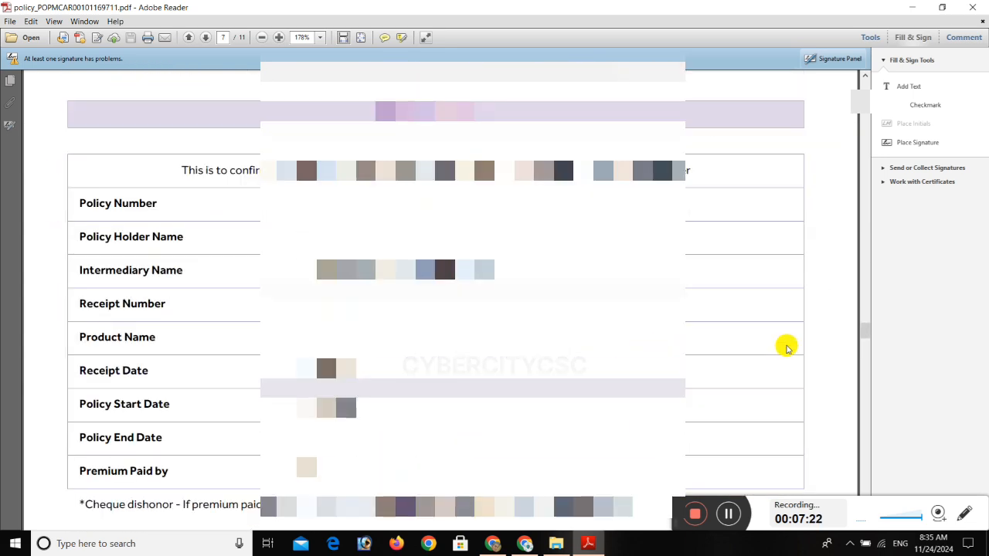
pyautogui.scroll(-15, 785, 348)
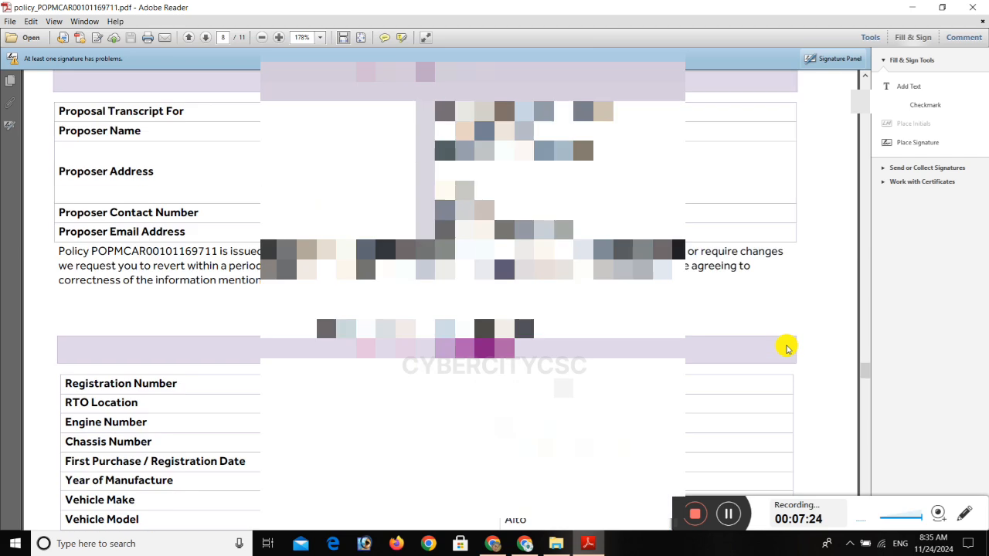
pyautogui.scroll(-15, 786, 348)
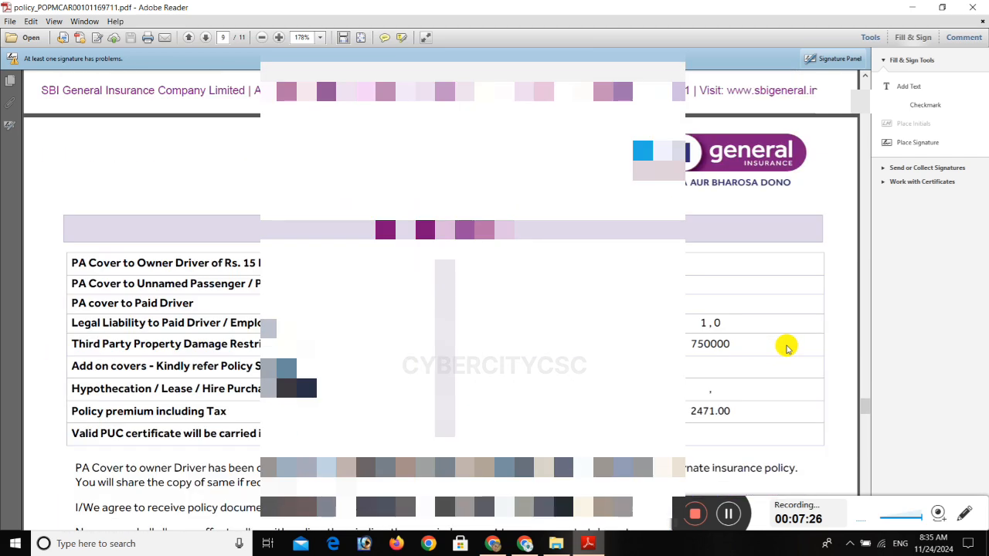
pyautogui.scroll(-3, 788, 371)
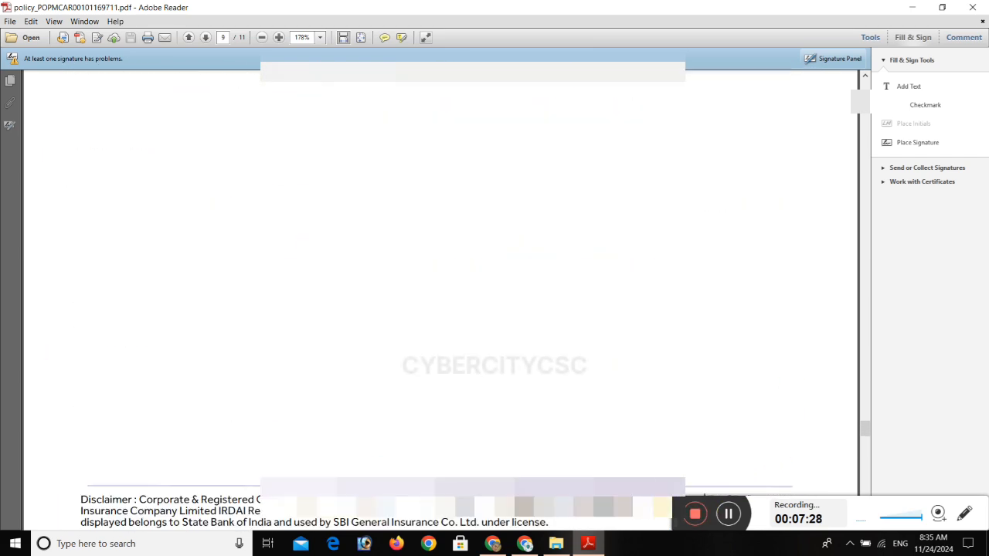